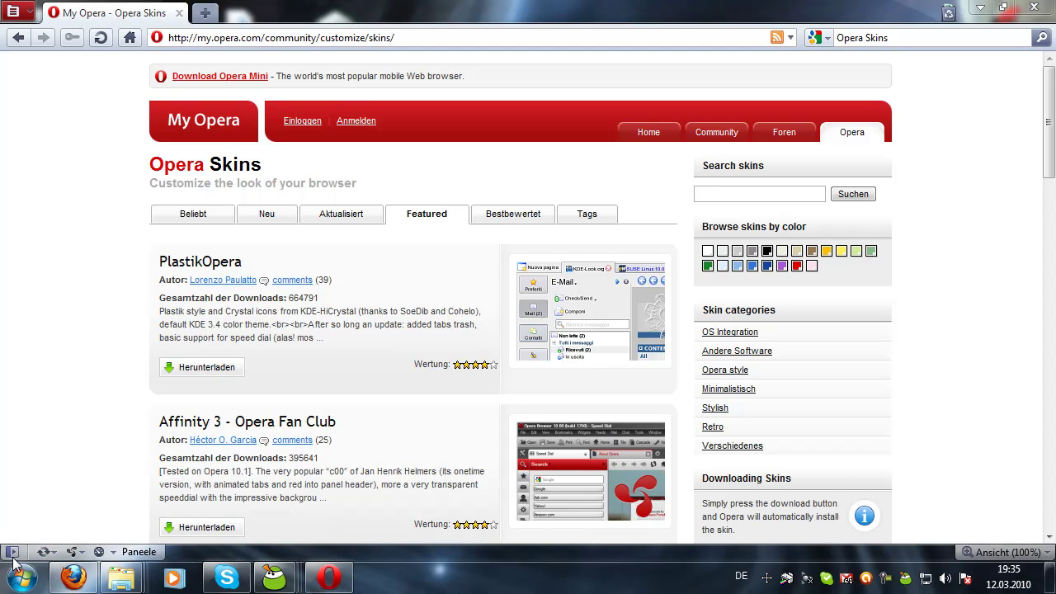
Step: Try the Opera Standard skin in the appearance settings, switch back to Opera Standard Skin Mod and confirm
click(13, 12)
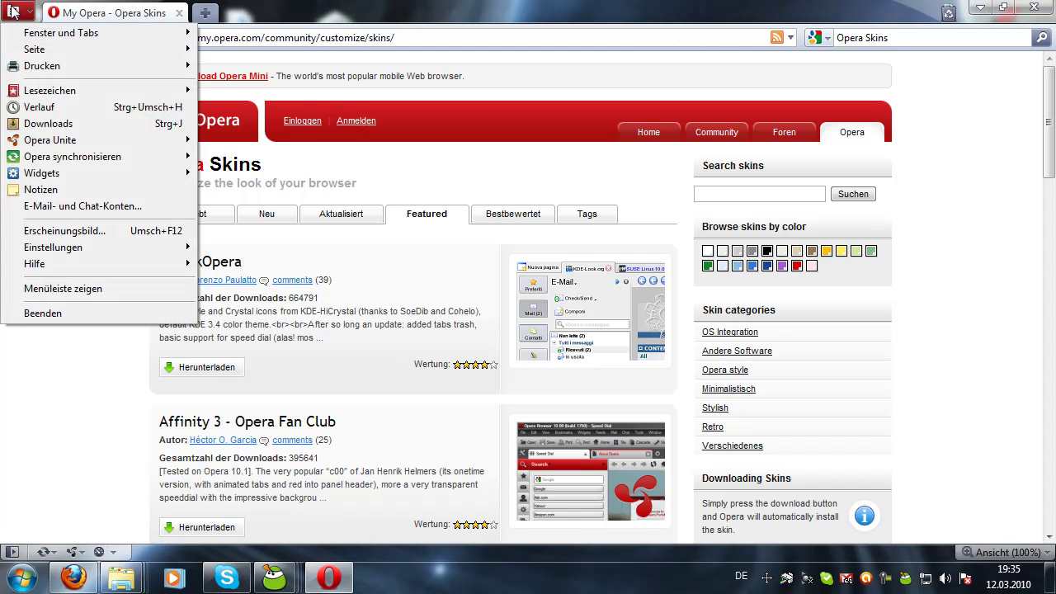
click(99, 231)
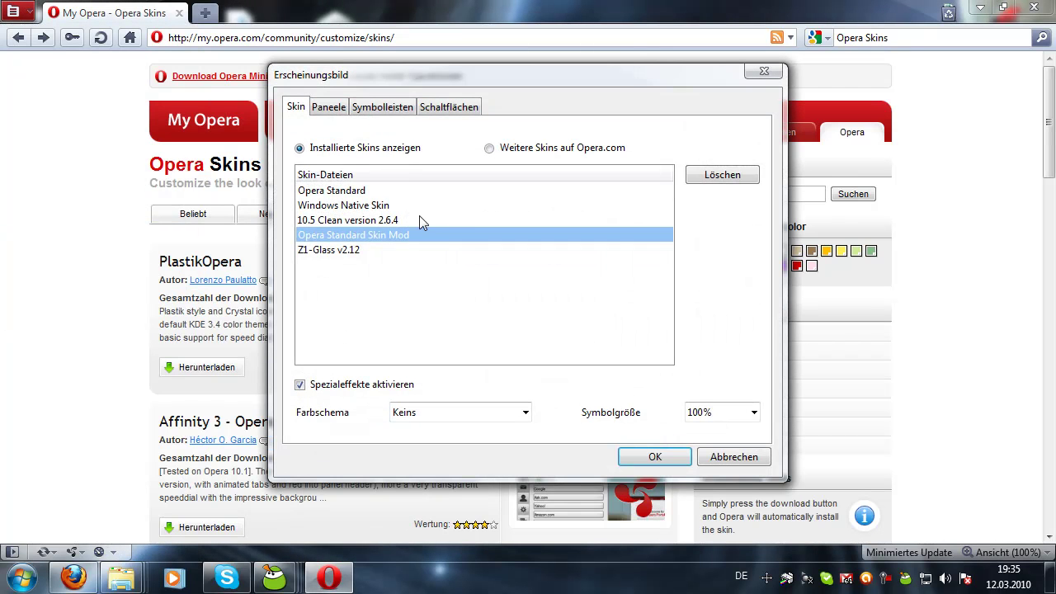
click(336, 192)
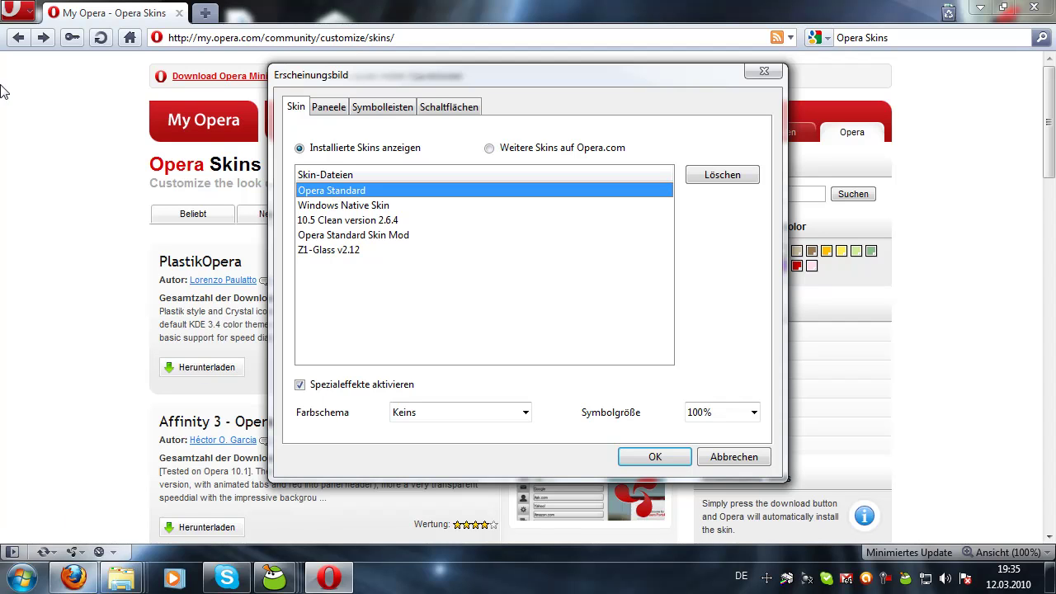
click(321, 237)
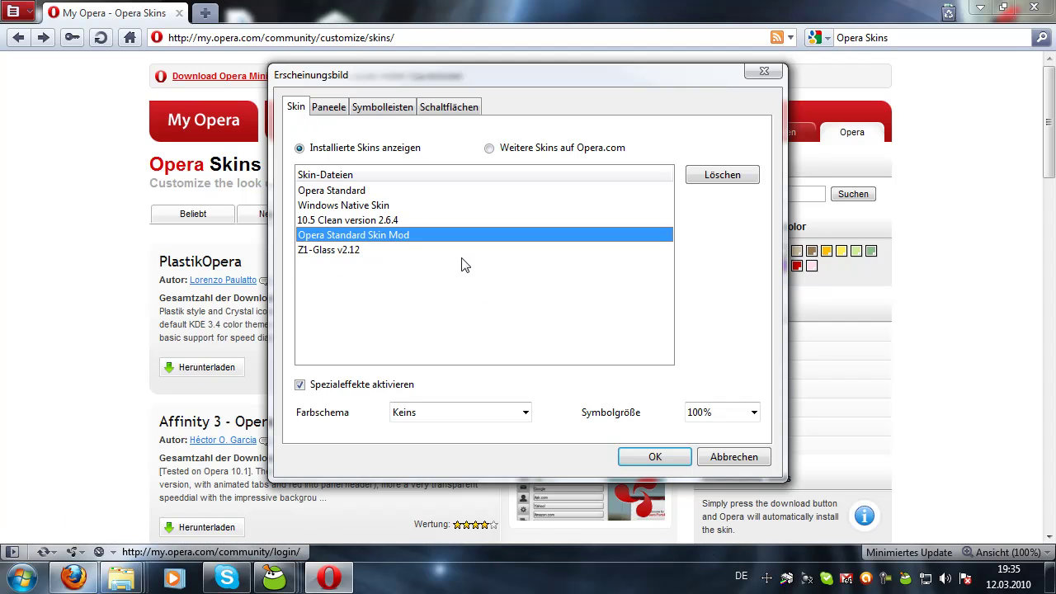
click(658, 457)
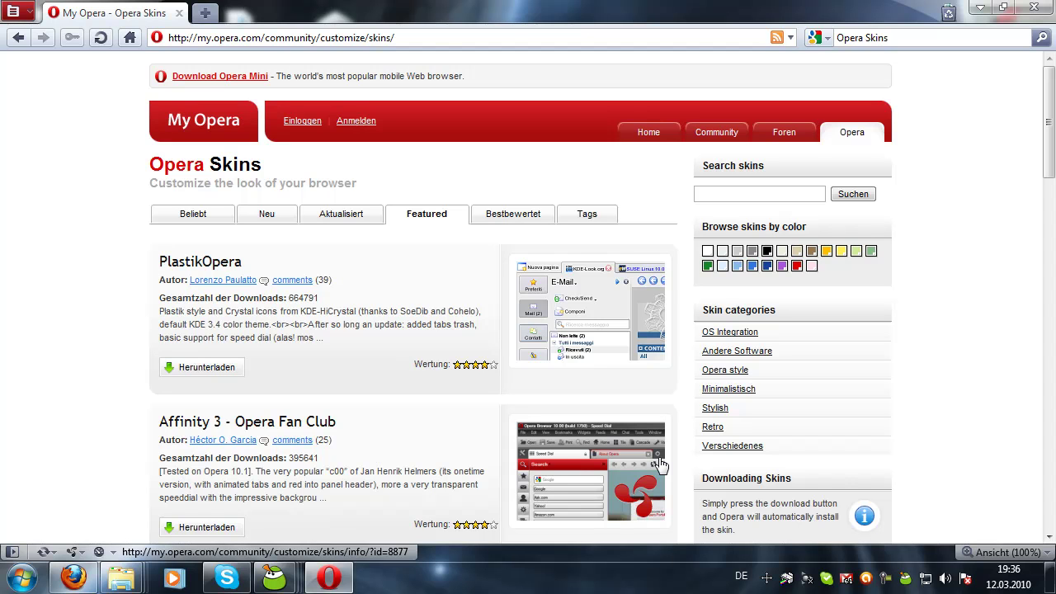
Step: Load the blank page about:blank in the current tab
click(310, 38)
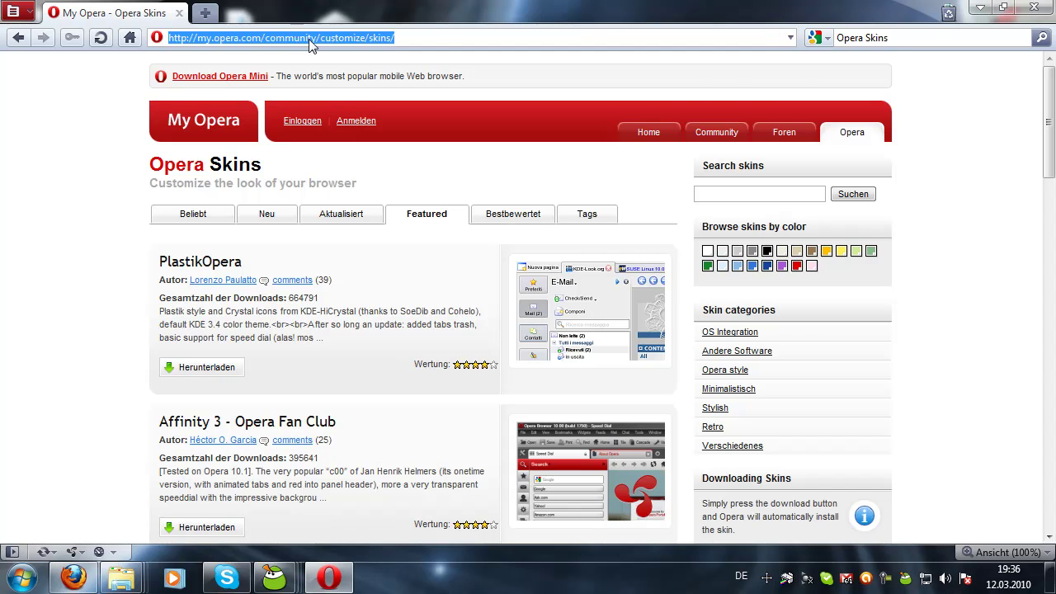
text(an)
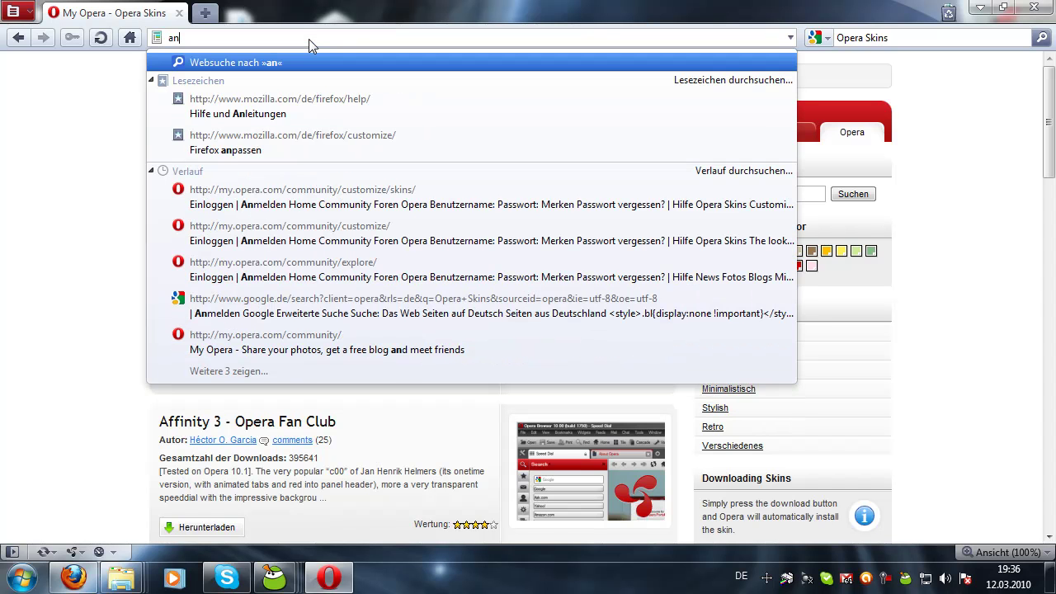
key(BackSpace)
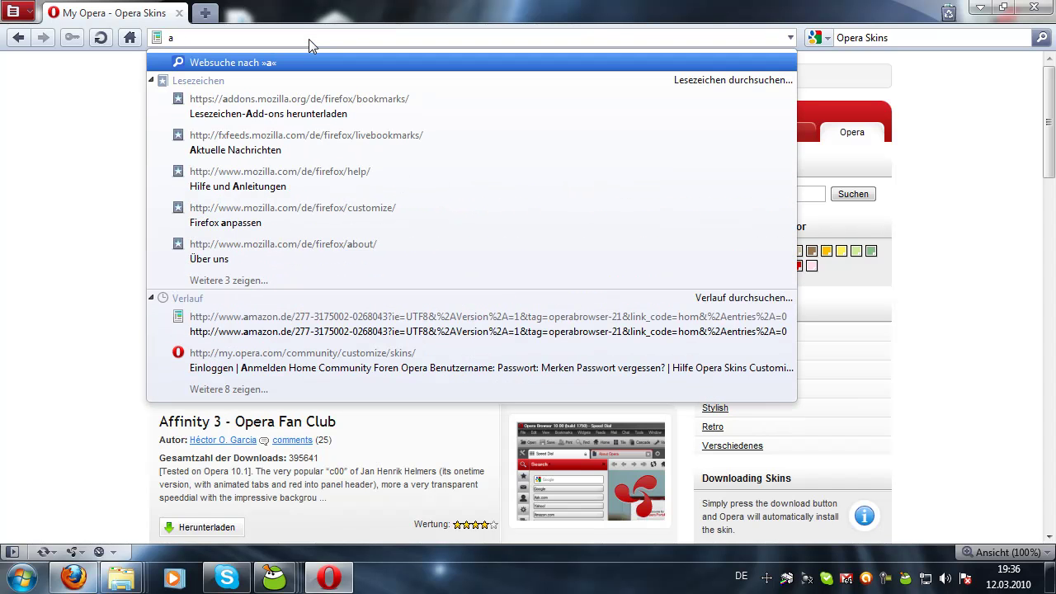
text(n)
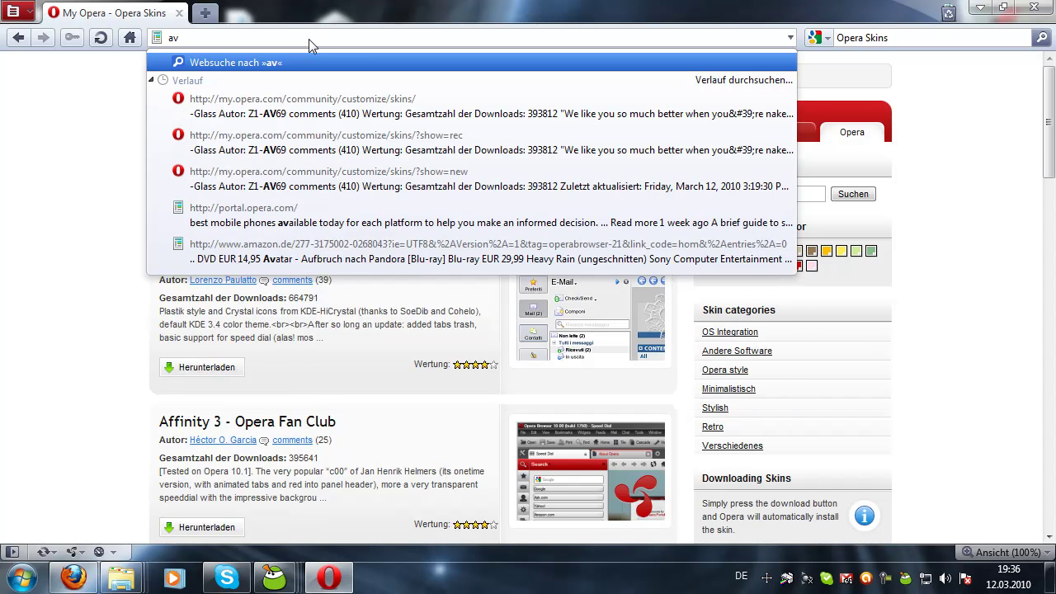
key(BackSpace)
text(n)
key(BackSpace)
text(bo)
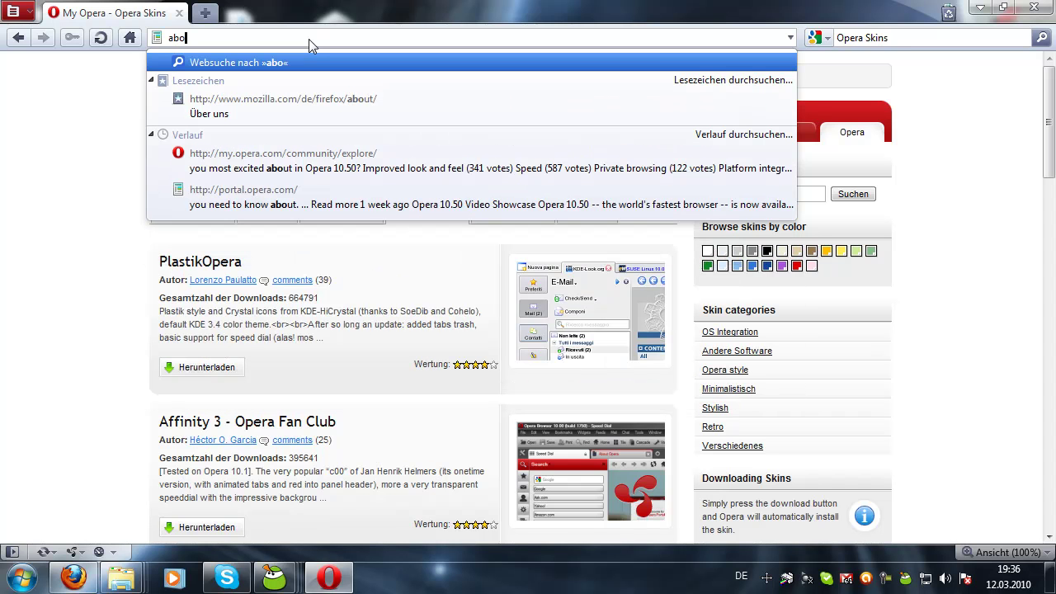
text(ut:blank)
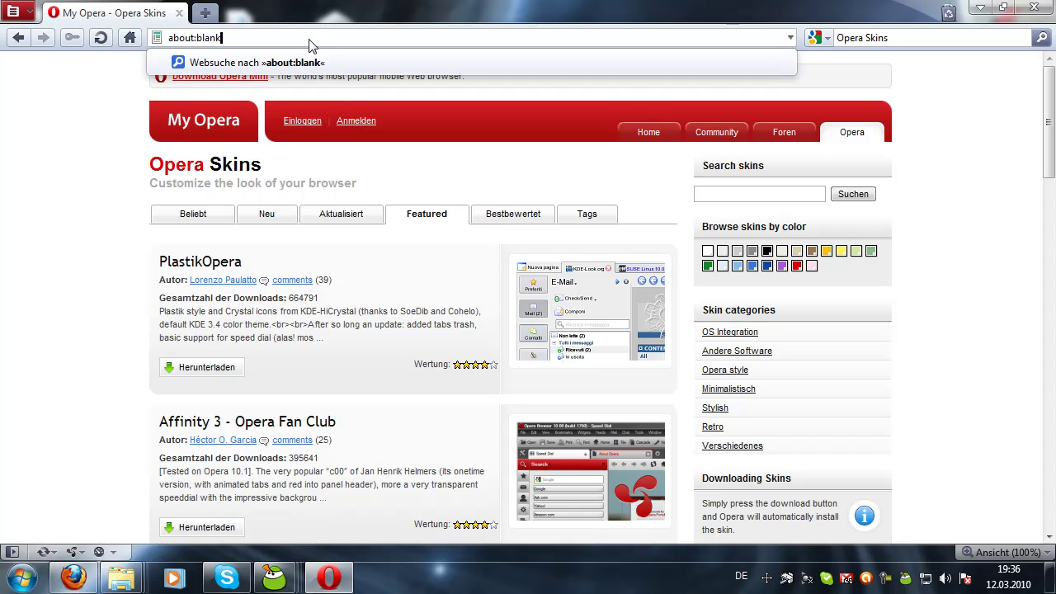
key(Return)
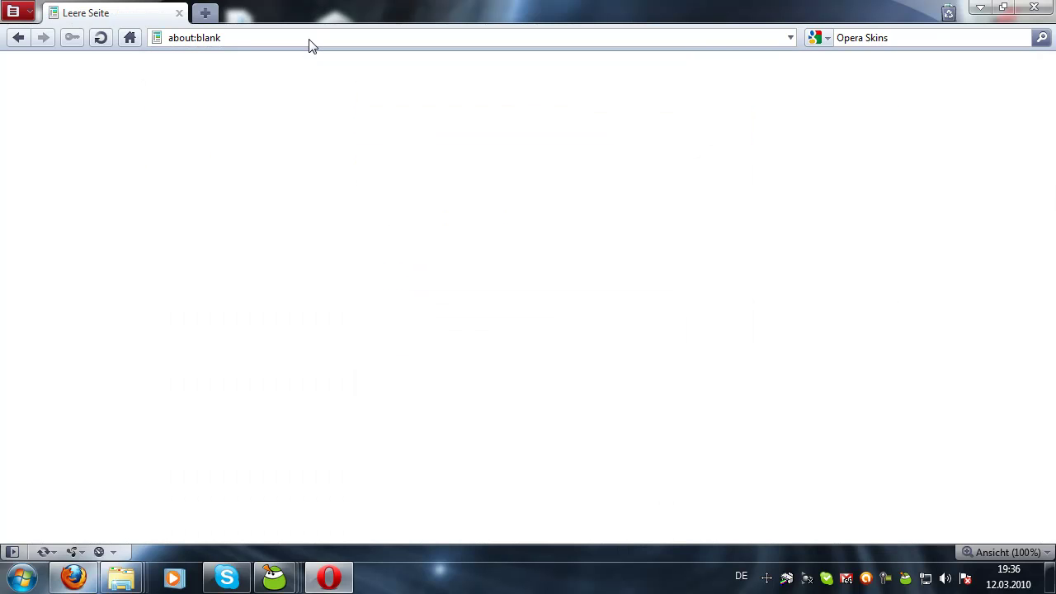
Step: Go to the my.opera.com website in the current tab
click(314, 40)
click(298, 281)
click(236, 48)
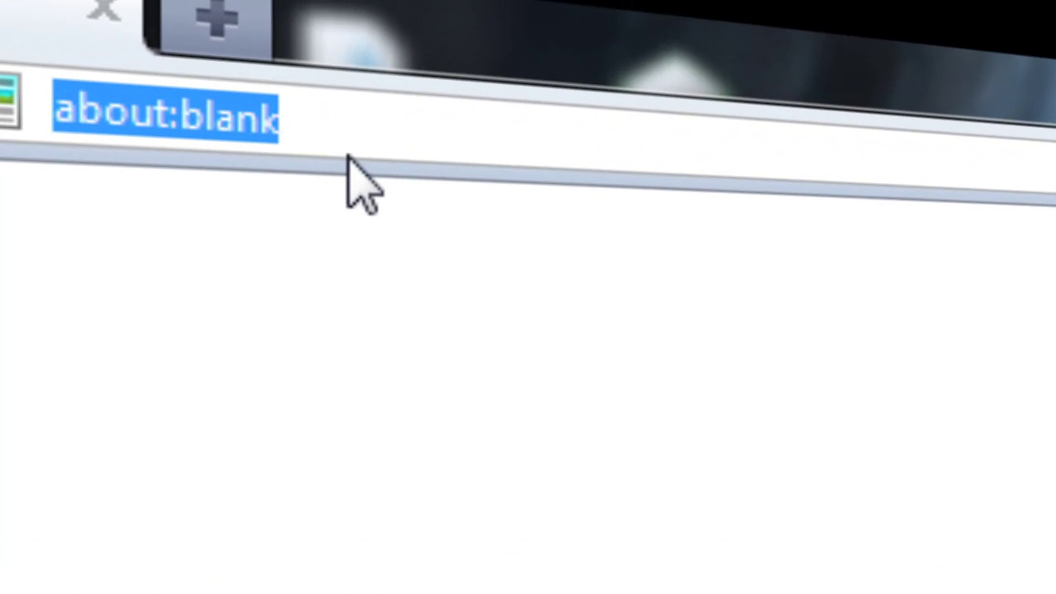
text(my)
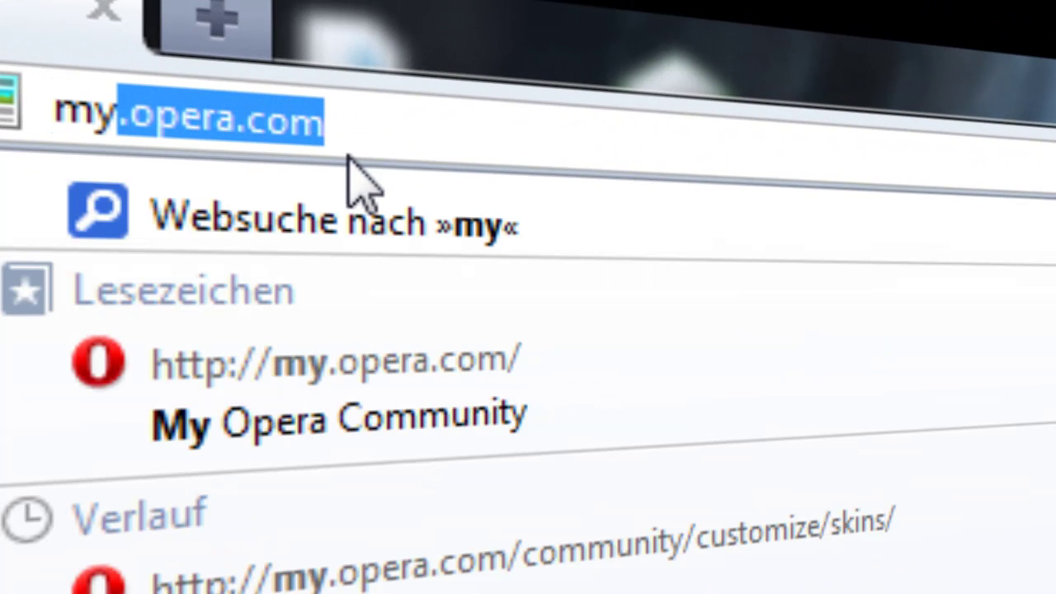
text(.opera)
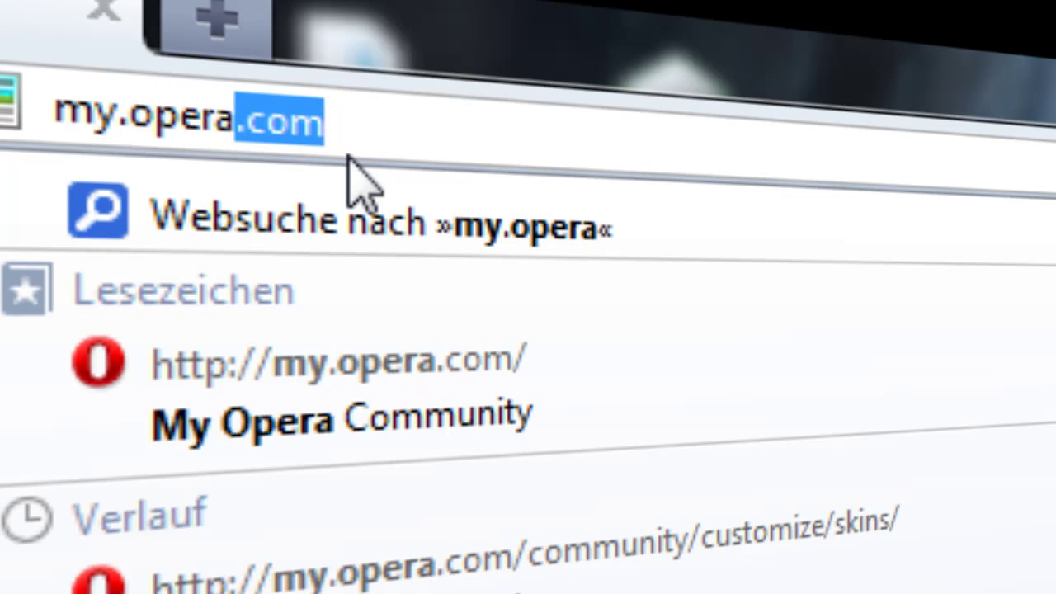
text(.com)
key(Return)
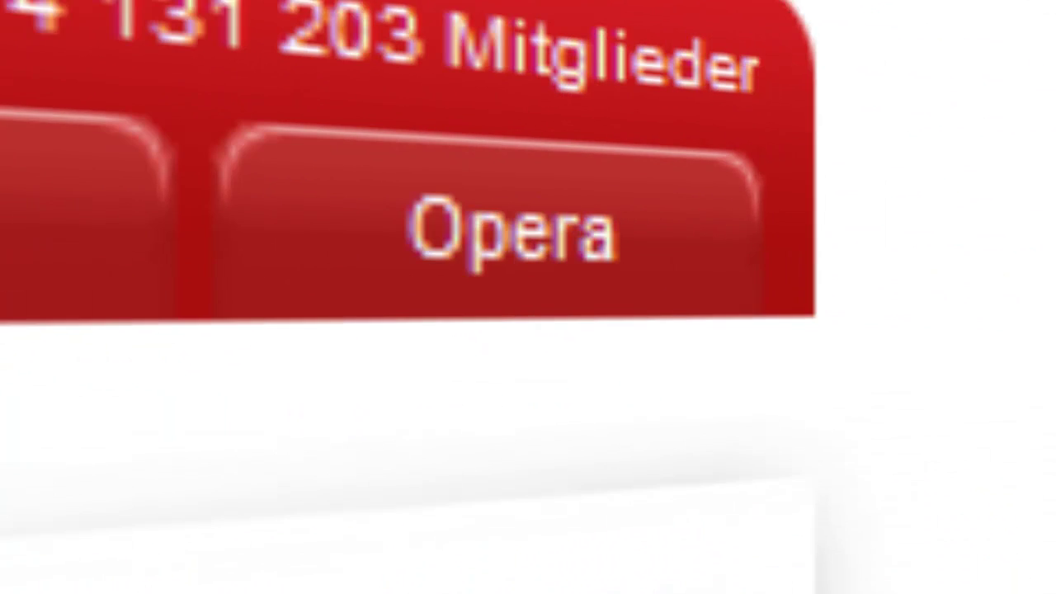
click(627, 248)
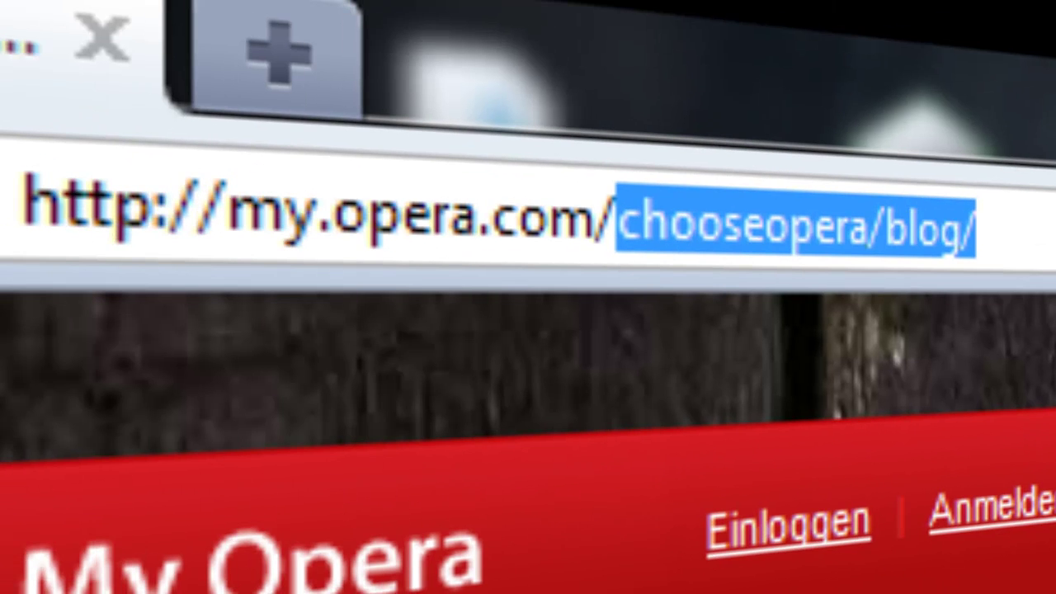
text(v)
key(BackSpace)
text(customiz)
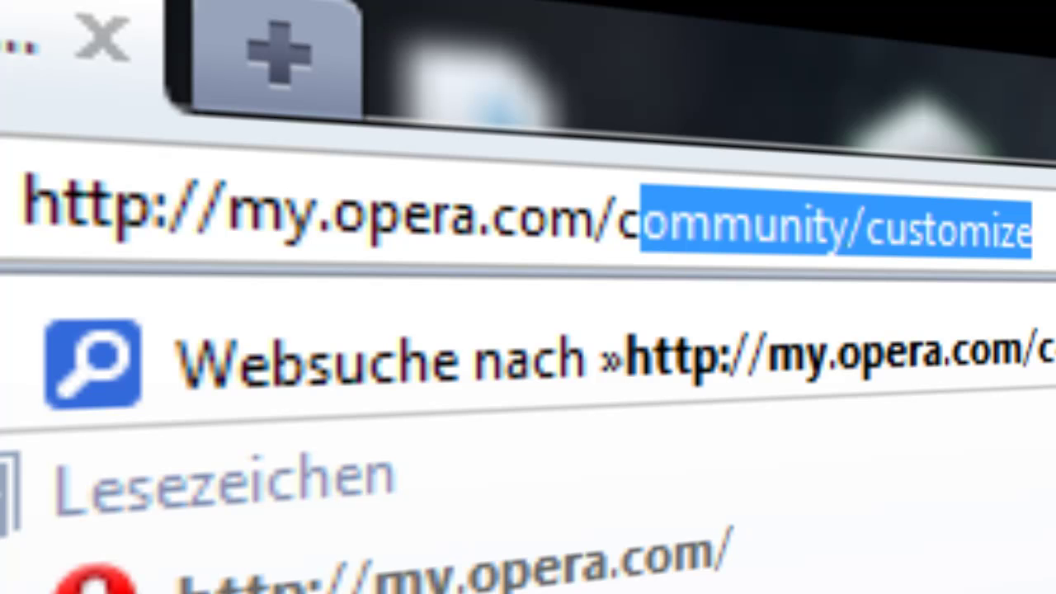
key(End)
key(Return)
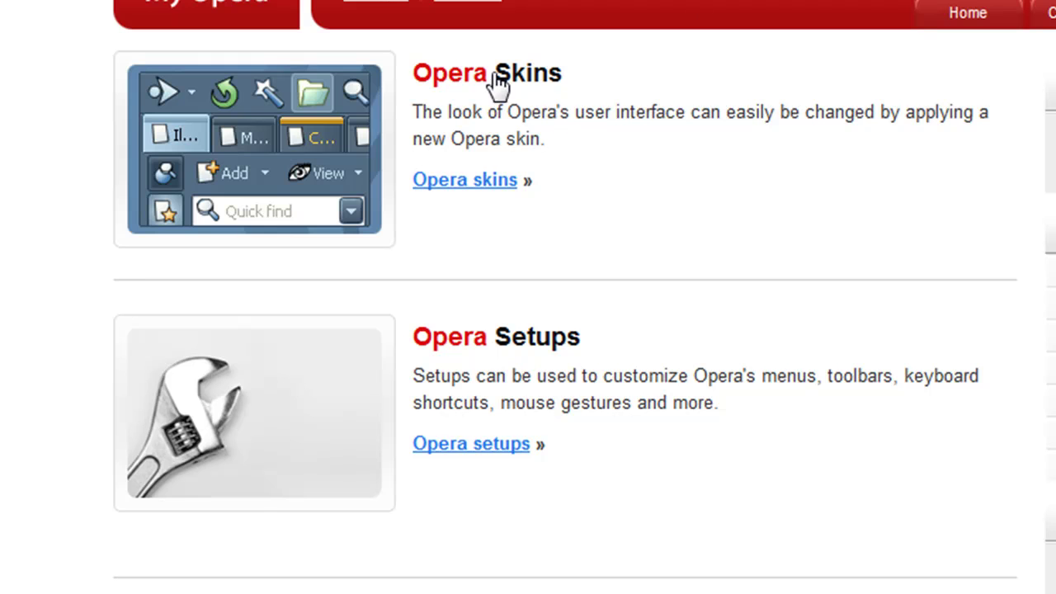
Step: Open the Opera Skins section from the customization page
click(498, 80)
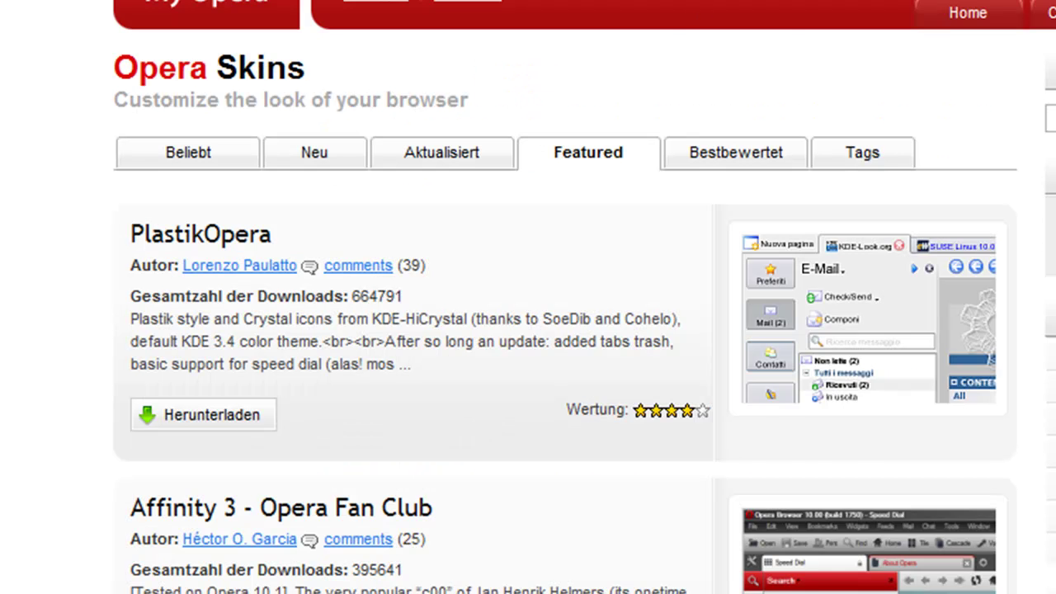
key(shift+F10)
key(Escape)
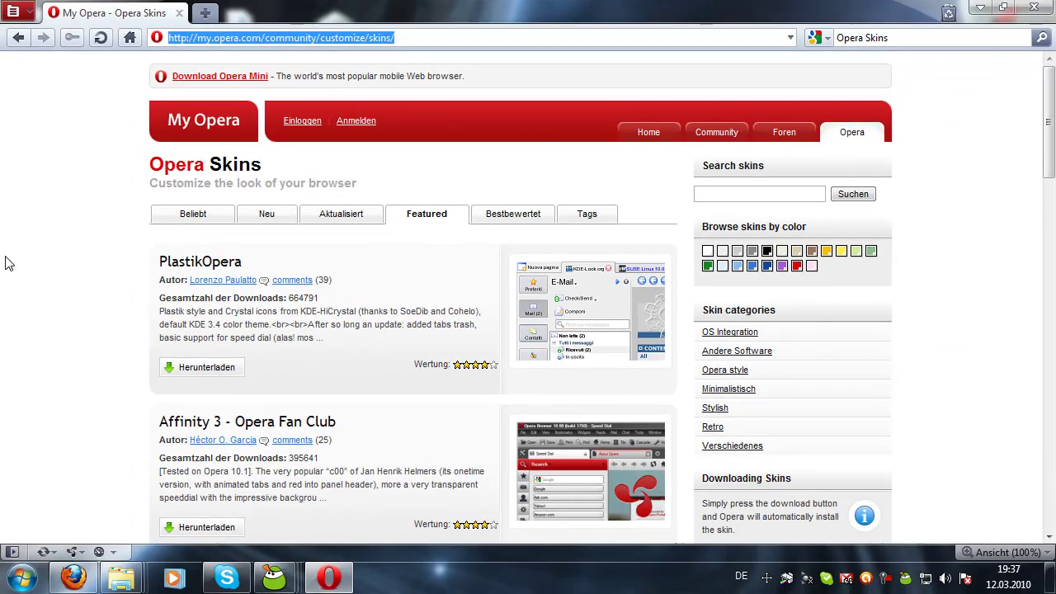
Step: Download the 10.5 Clean skin from the featured skins and apply it
scroll(31, 226, down, 10)
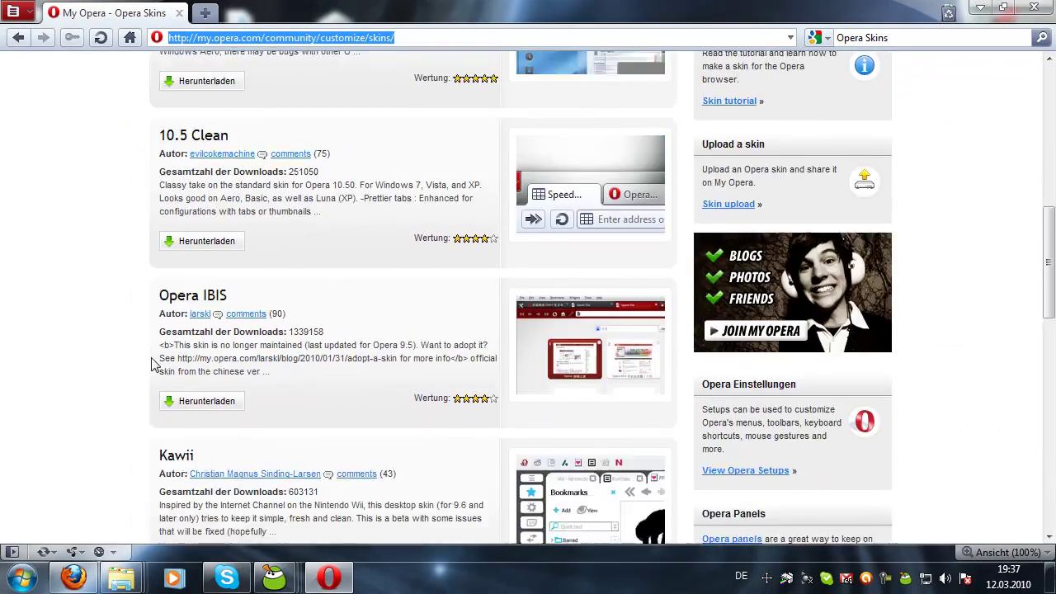
scroll(231, 330, up, 2)
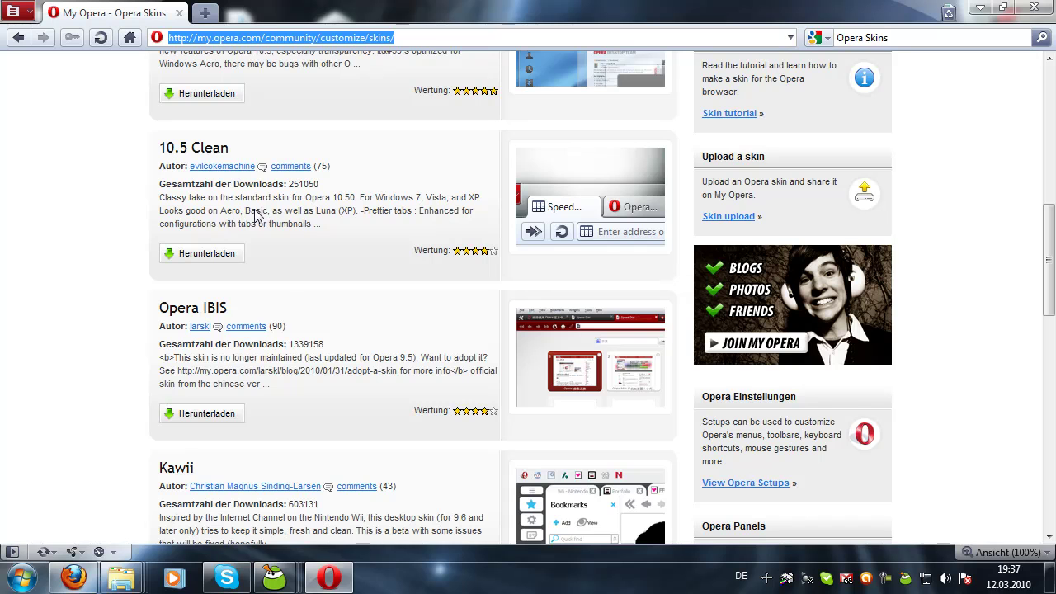
click(212, 247)
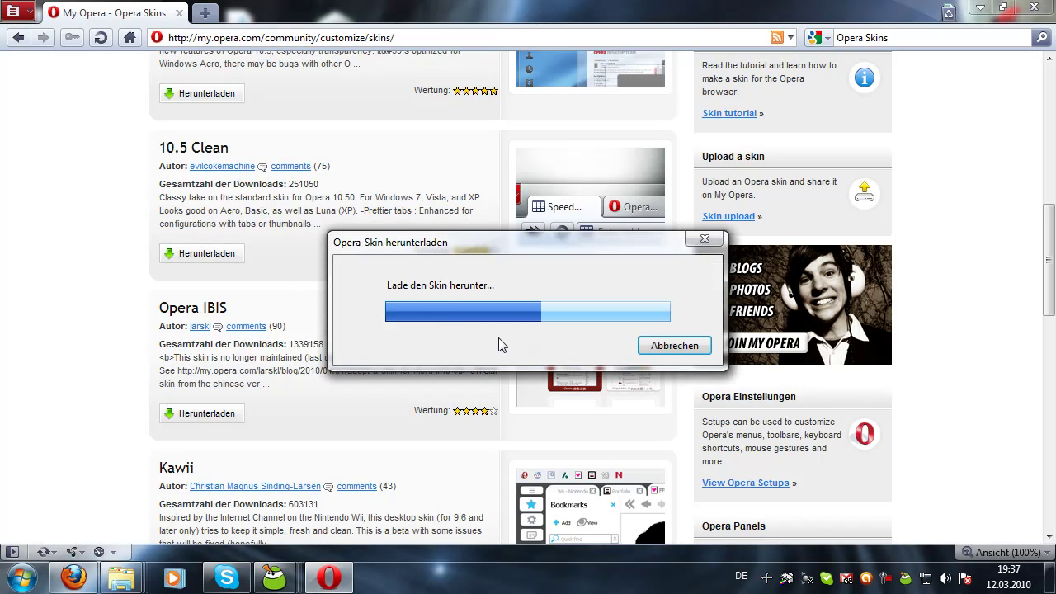
click(595, 345)
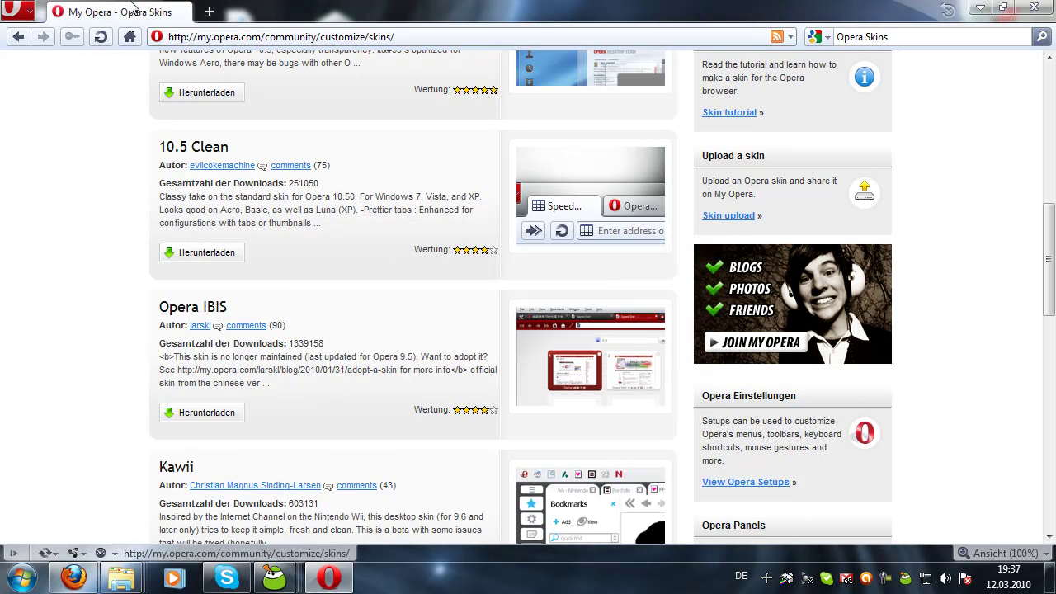
Step: Check how the applied skin looks on a new speed dial tab, and close that tab
double_click(521, 10)
drag(522, 17, 471, 47)
key(ctrl+t)
double_click(413, 47)
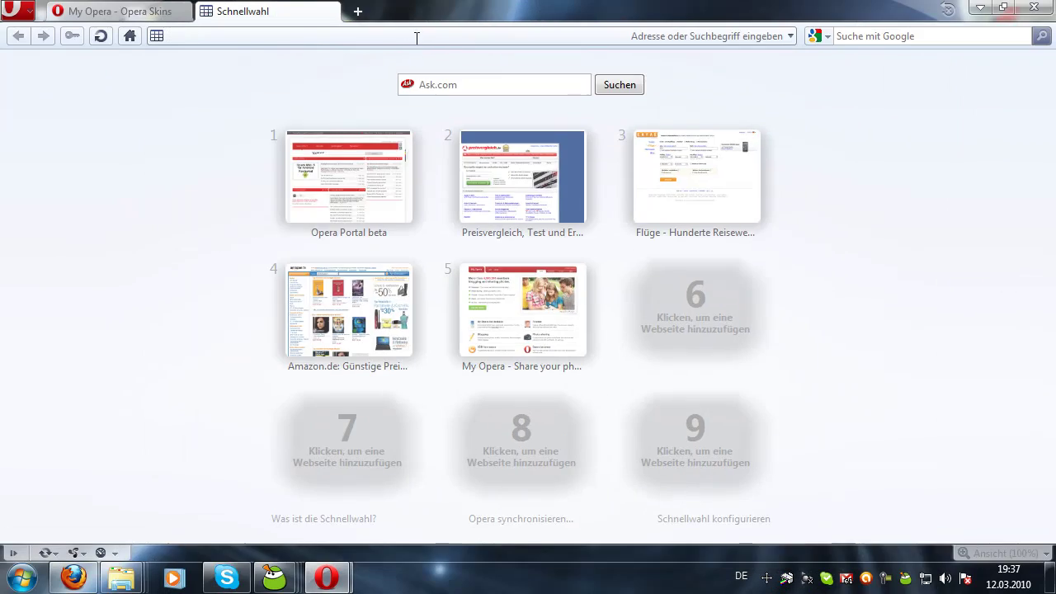
click(333, 12)
Step: Look through the featured skins and switch the skin listing to the popular ones
scroll(383, 441, up, 5)
scroll(382, 441, down, 3)
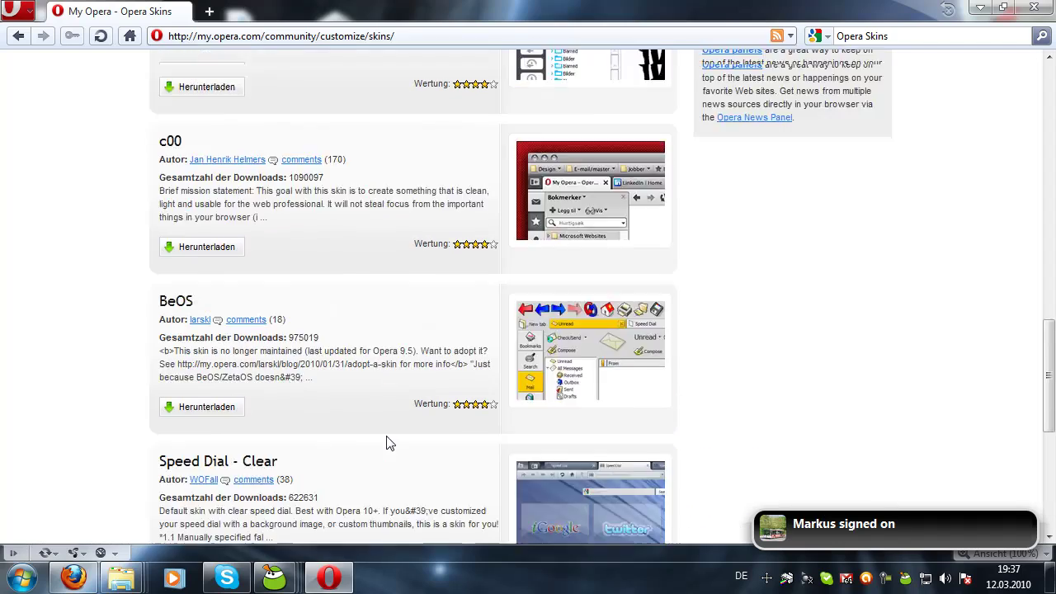
scroll(388, 440, up, 10)
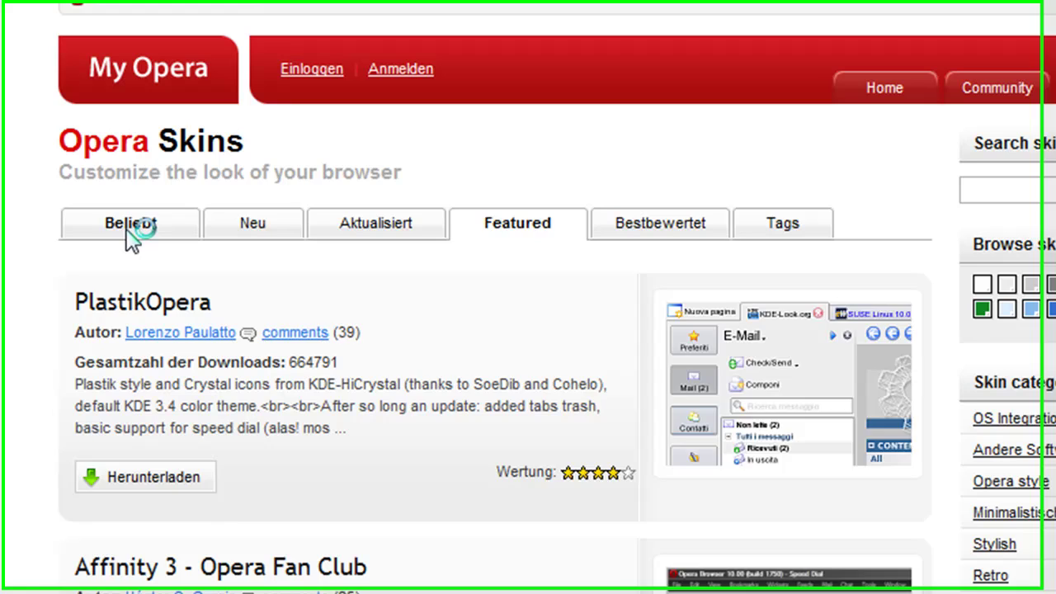
click(206, 218)
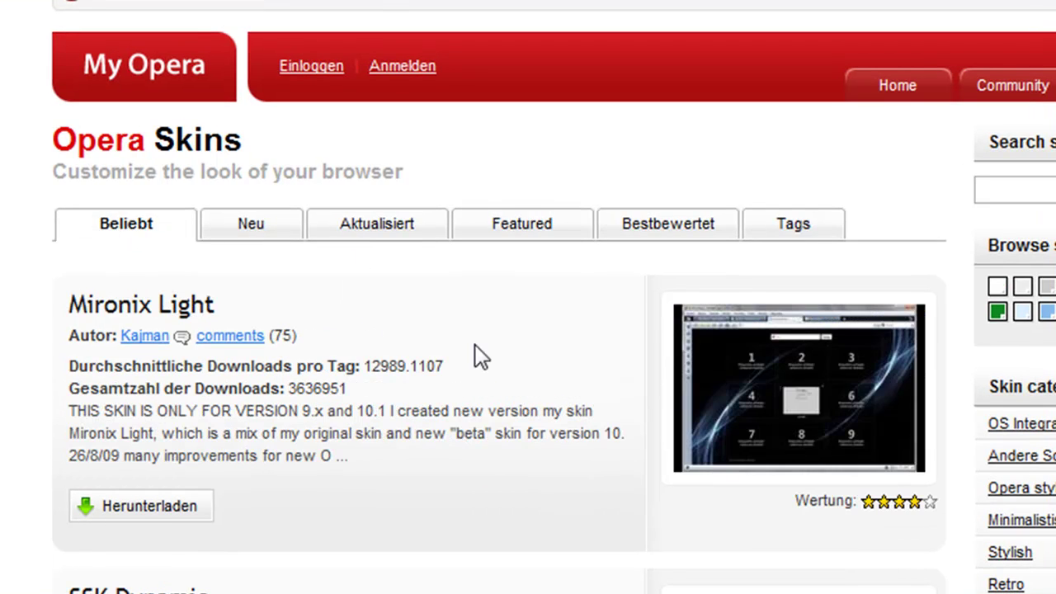
Step: Download the Mironix Light skin from the popular skins and accept using it
scroll(557, 372, down, 4)
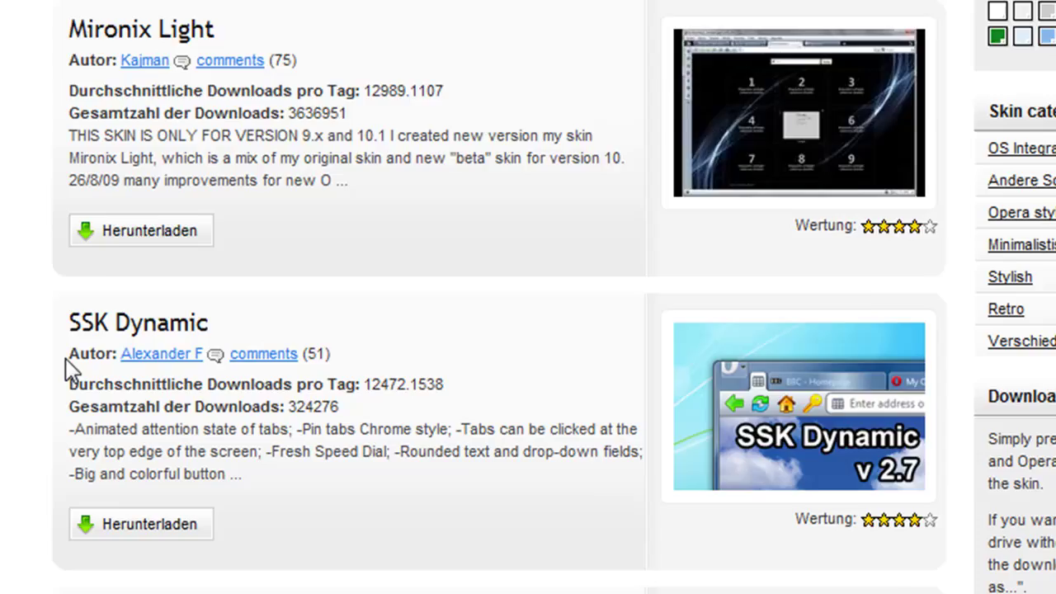
scroll(99, 347, up, 2)
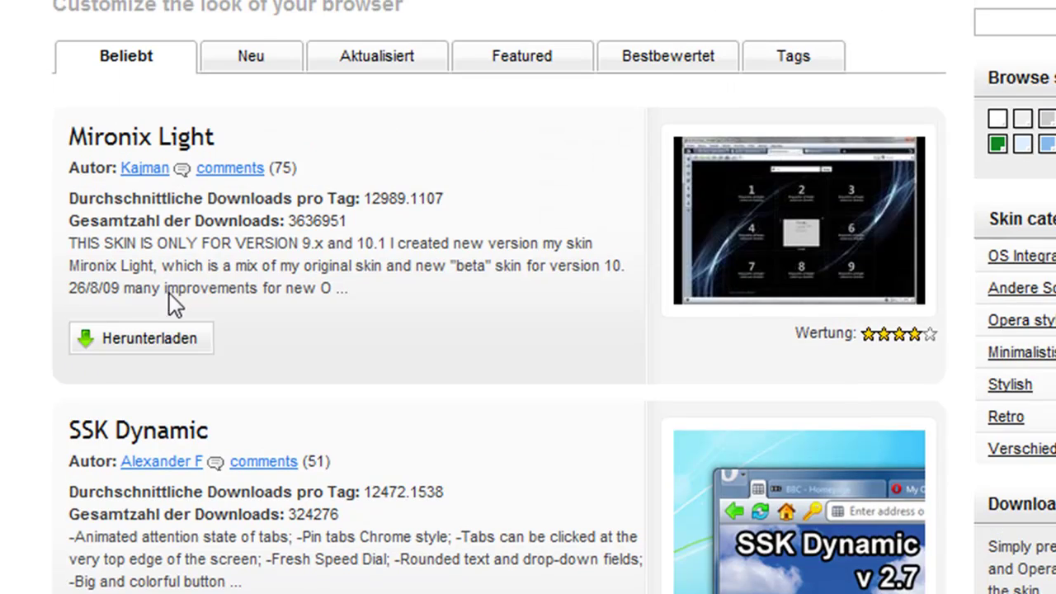
click(413, 203)
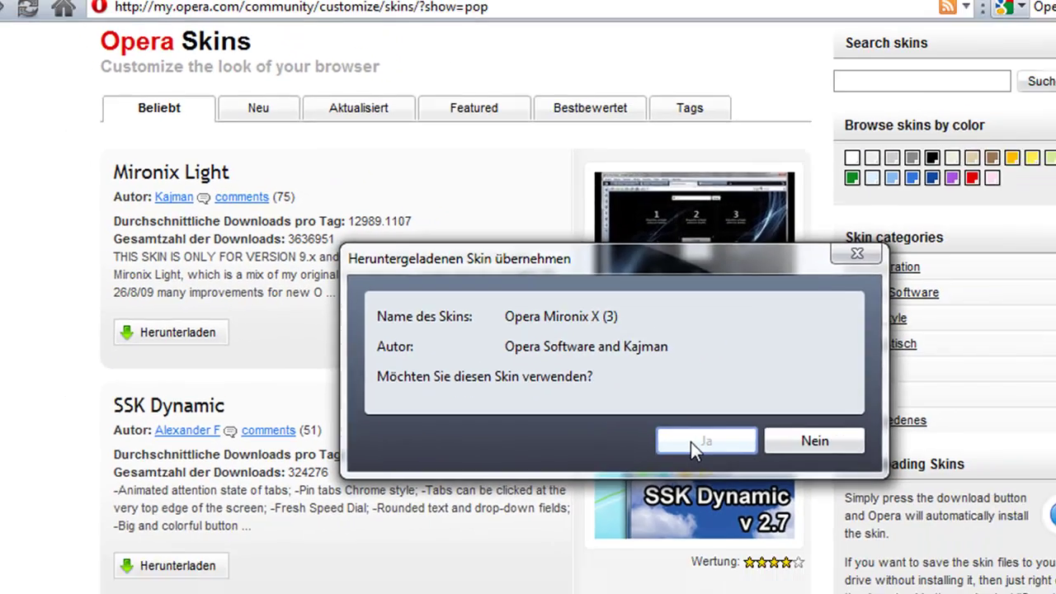
click(814, 504)
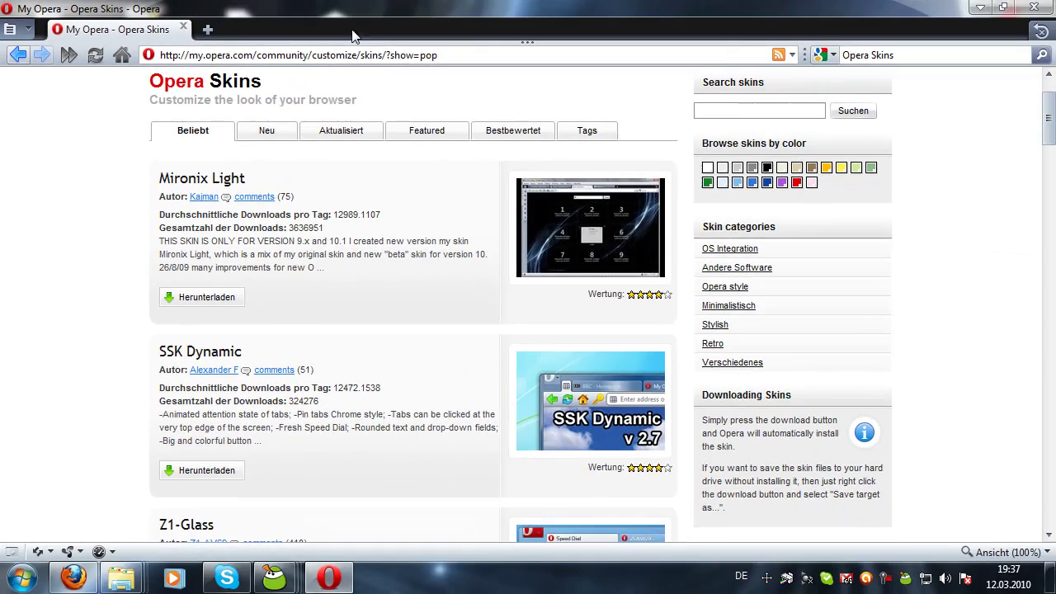
double_click(357, 38)
drag(356, 38, 460, 7)
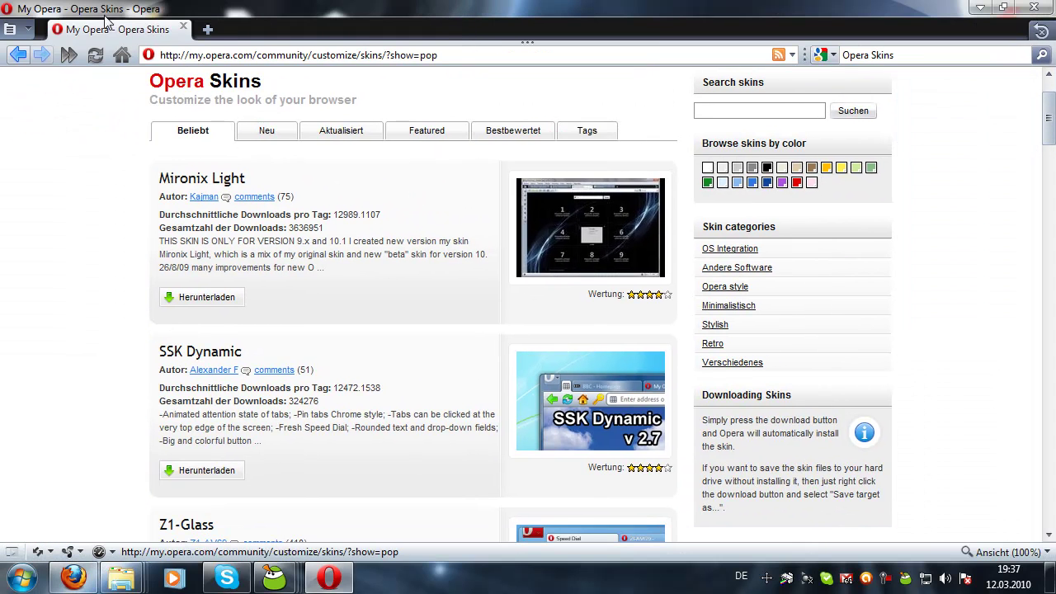
Step: Download the mOI skin from the popular skins and accept using it
click(10, 29)
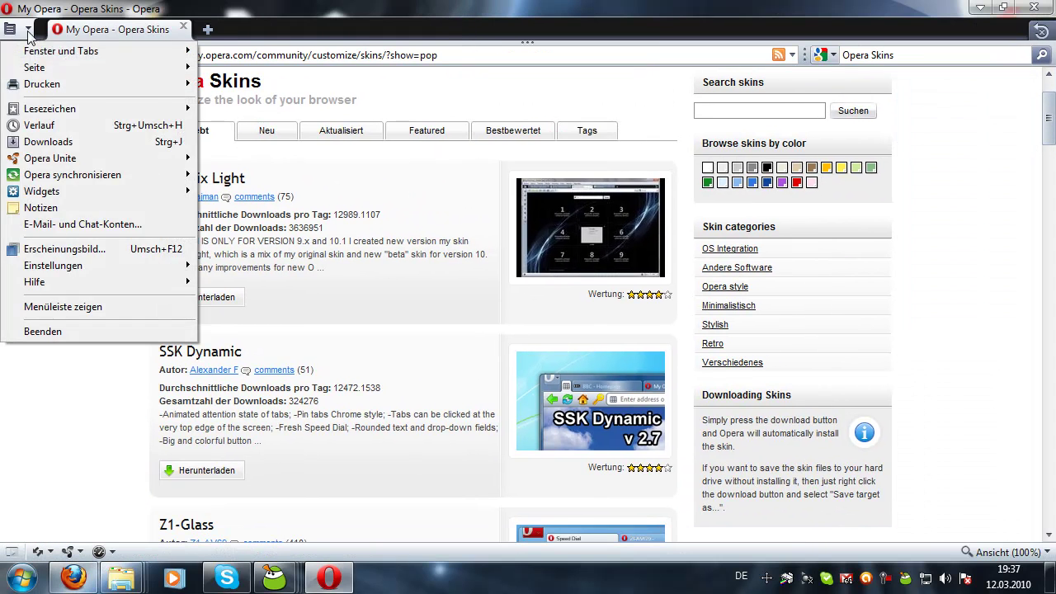
click(58, 370)
scroll(123, 256, down, 7)
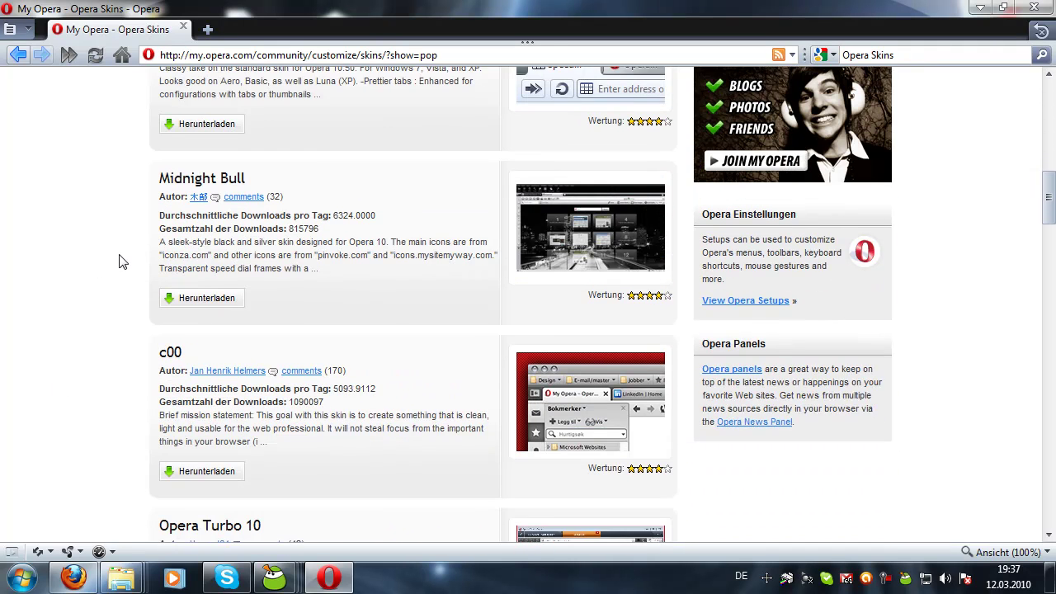
scroll(123, 262, down, 5)
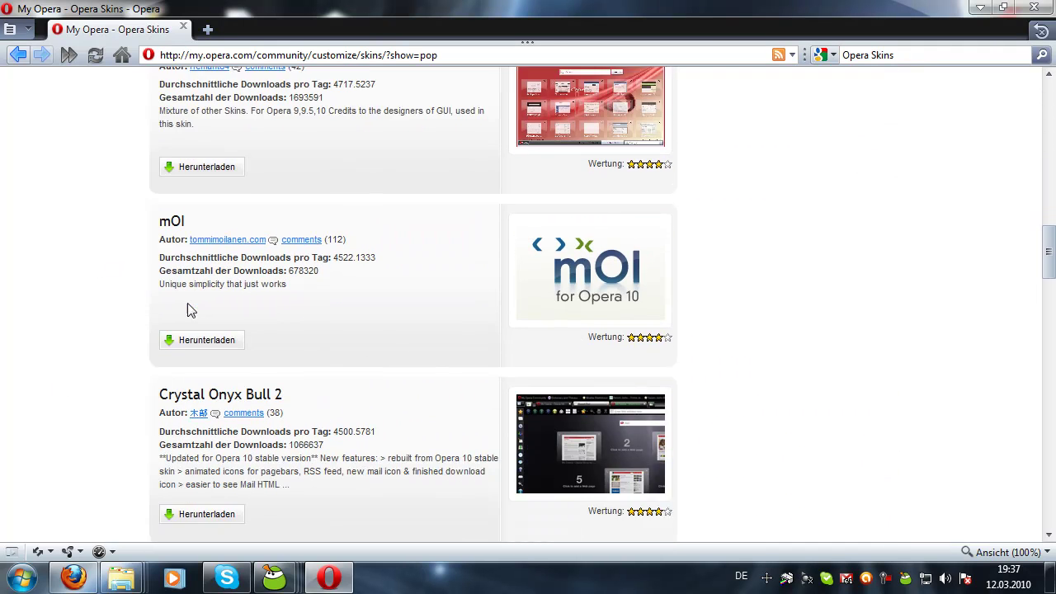
click(213, 321)
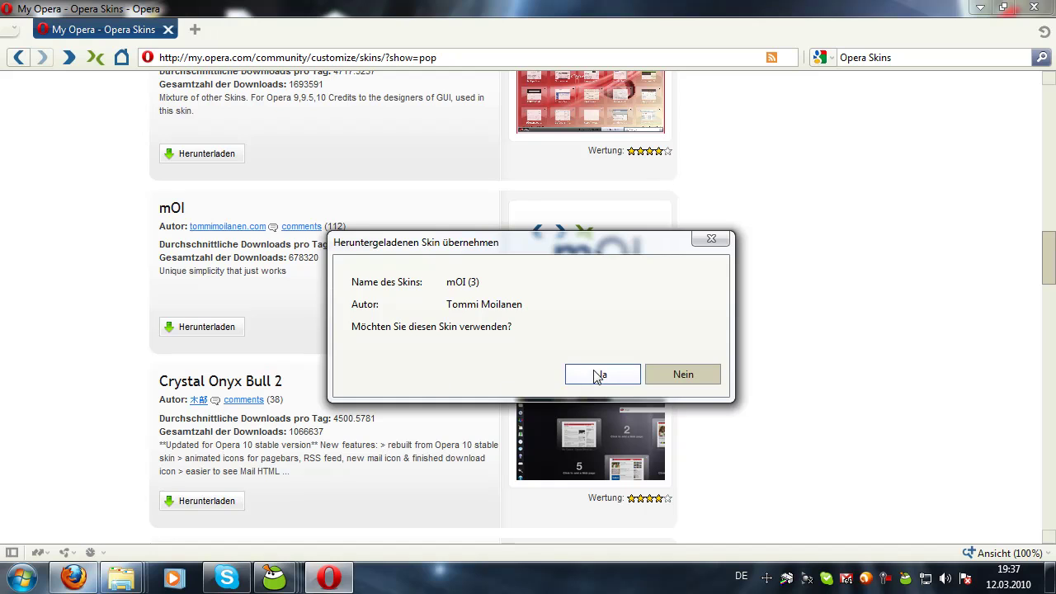
click(601, 375)
Step: Open the browser's appearance settings at the list of installed skins
click(14, 33)
click(5, 37)
click(5, 35)
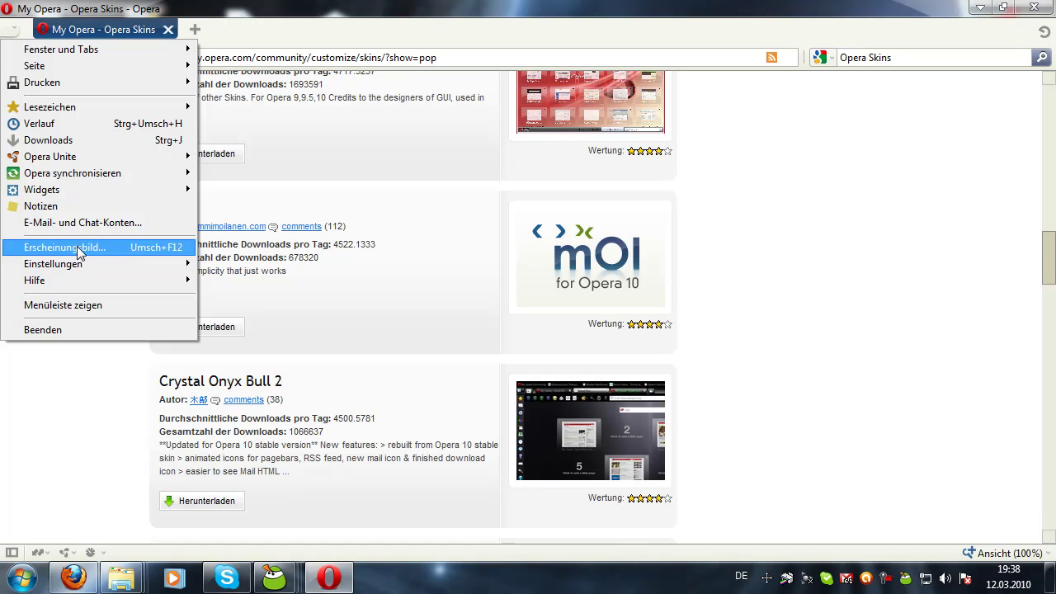
click(402, 227)
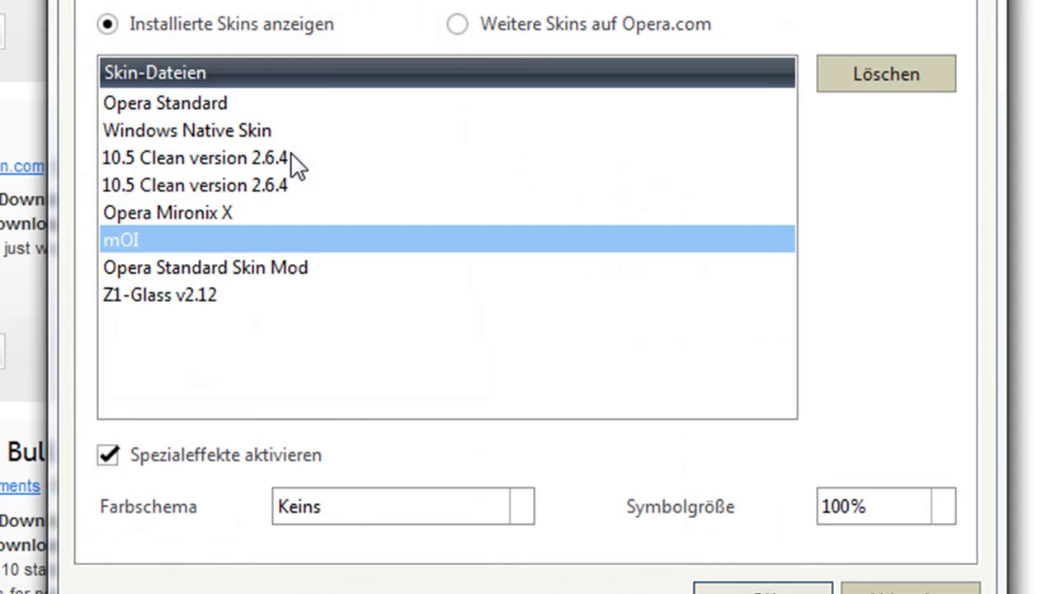
Step: Preview several installed skins in turn, including Opera Standard Skin Mod, Z1-Glass v2.12, Opera Mironix X, 10.5 Clean, Windows Native Skin and Opera Standard
click(233, 271)
click(231, 296)
click(224, 220)
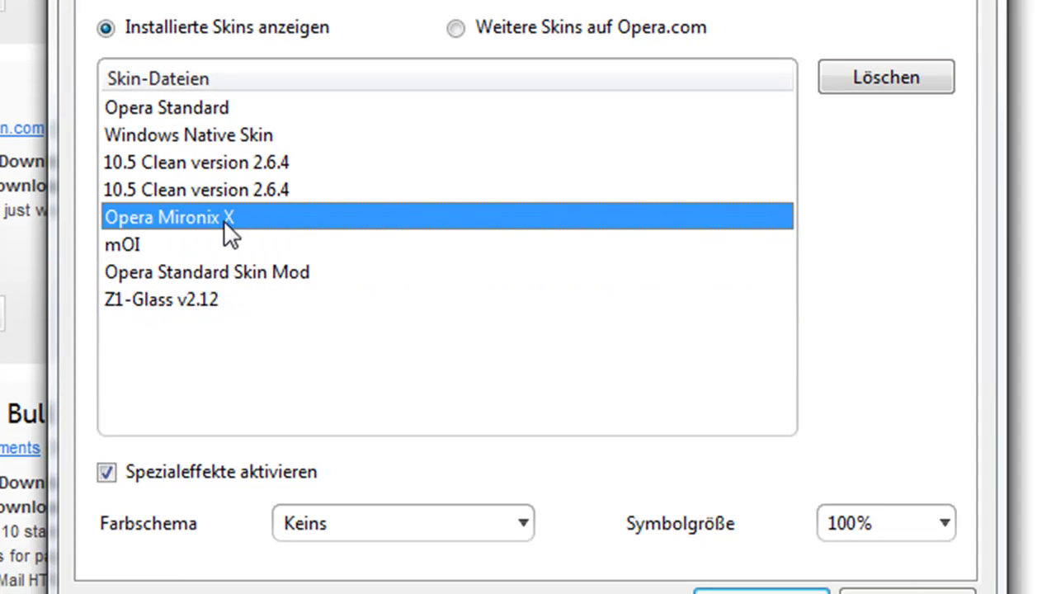
click(228, 165)
click(240, 136)
click(247, 109)
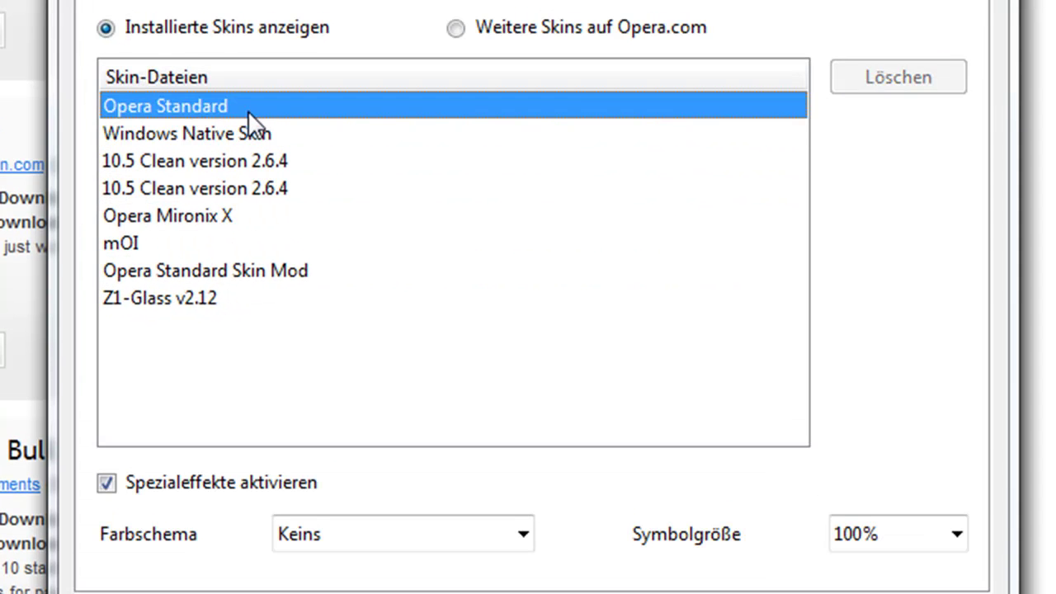
Step: Try to delete the Windows Native Skin from the installed skins
click(176, 132)
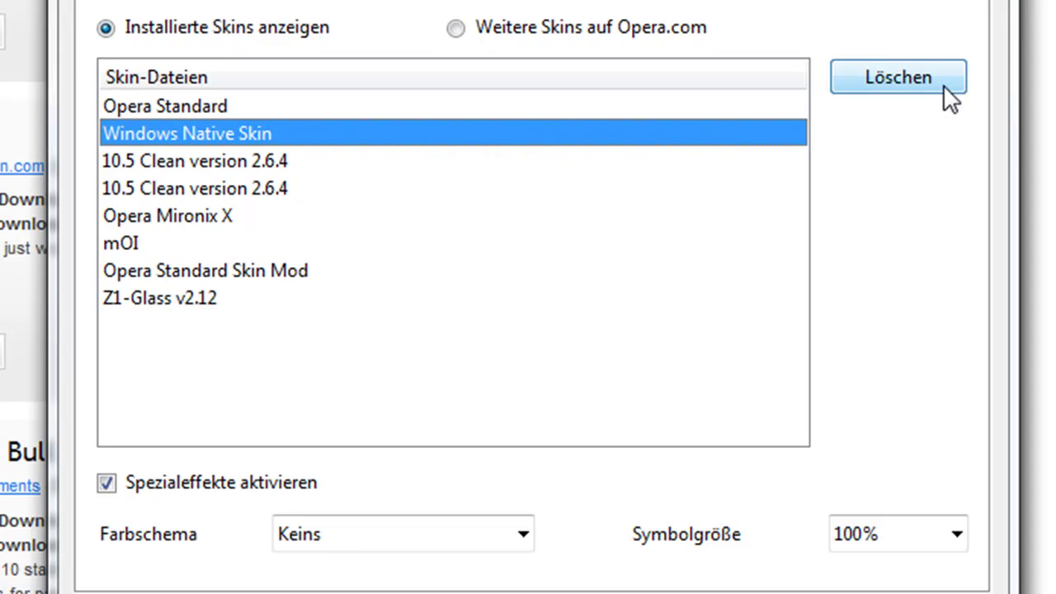
click(536, 157)
click(578, 133)
click(898, 82)
click(399, 134)
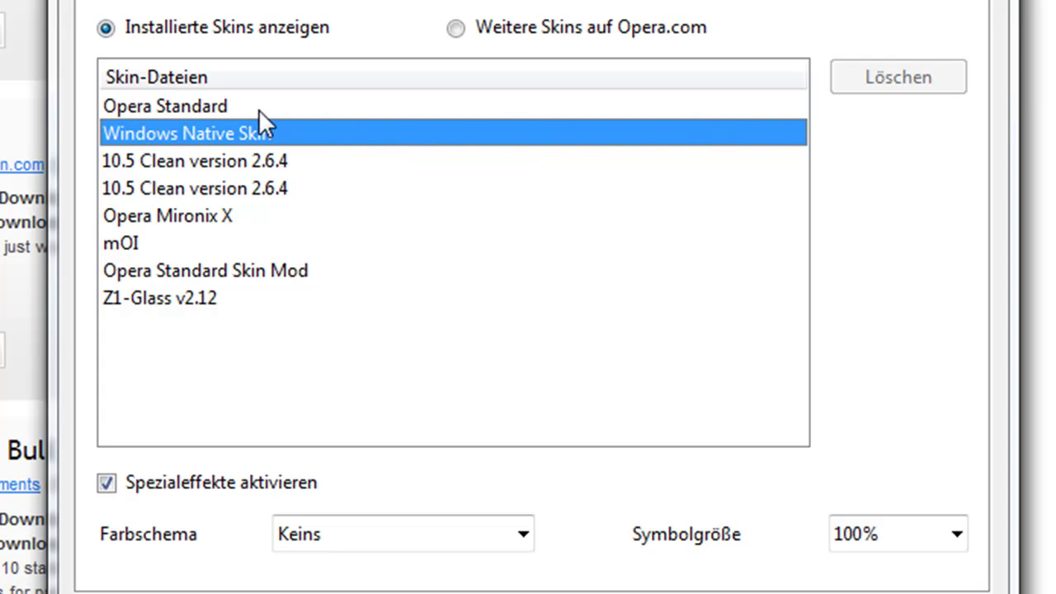
Step: Delete both 10.5 Clean version 2.6.4 skins and the Opera Mironix X skin from the installed skins
click(267, 161)
click(925, 81)
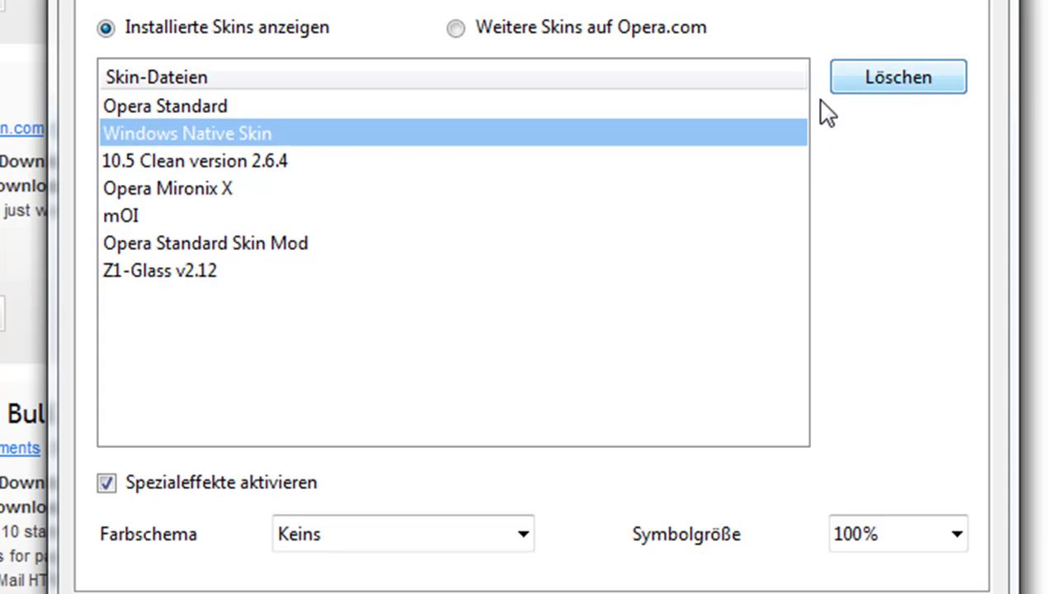
click(285, 161)
click(878, 76)
click(323, 161)
click(879, 79)
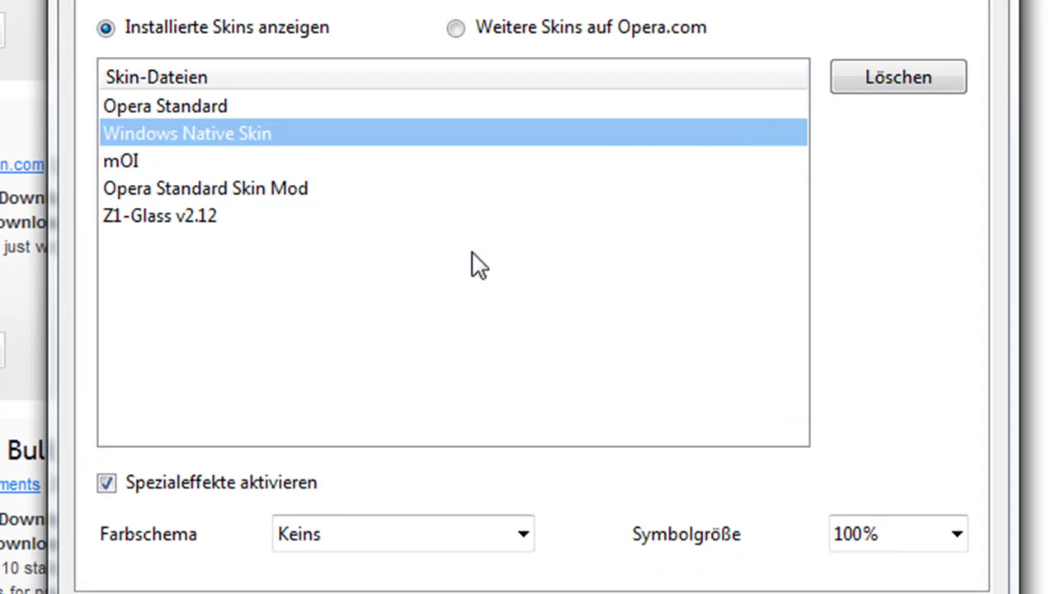
Step: Delete the mOI, Z1-Glass v2.12 and Opera Standard Skin Mod skins, and switch to the Opera Standard skin
click(375, 161)
click(879, 77)
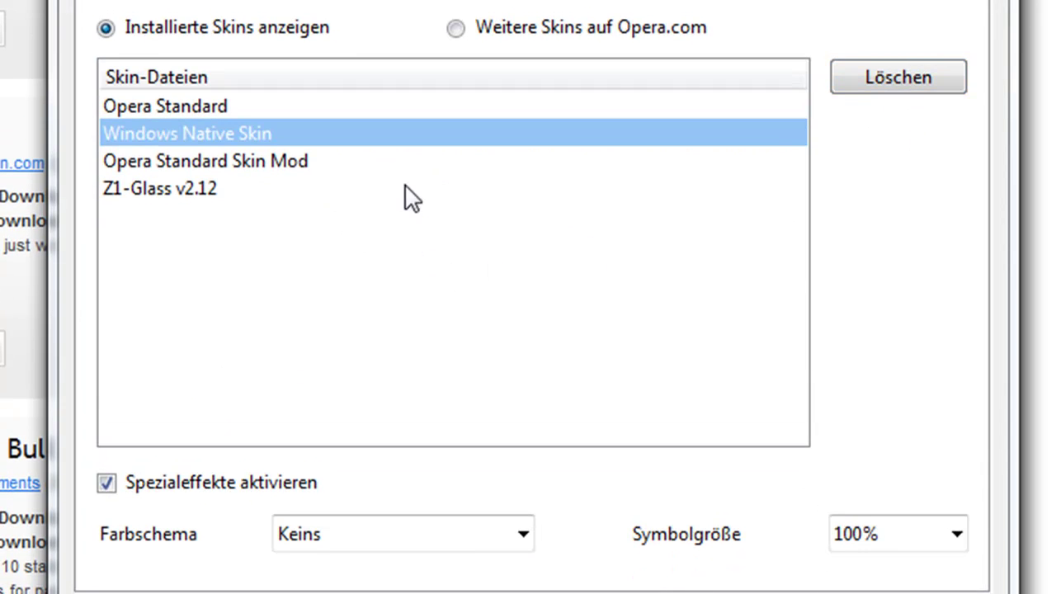
click(396, 188)
click(896, 78)
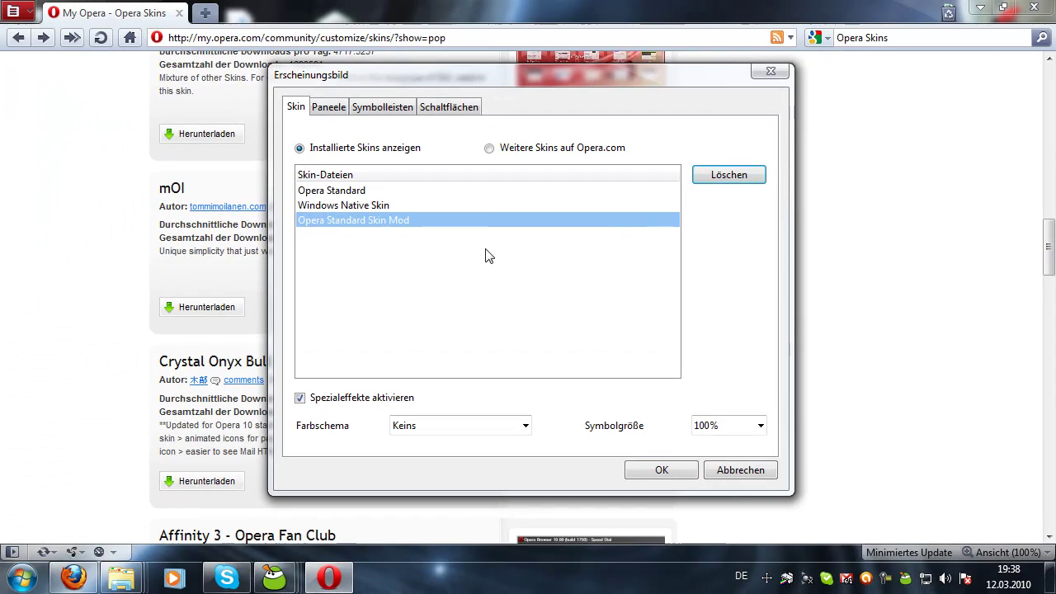
click(712, 175)
click(364, 194)
click(365, 202)
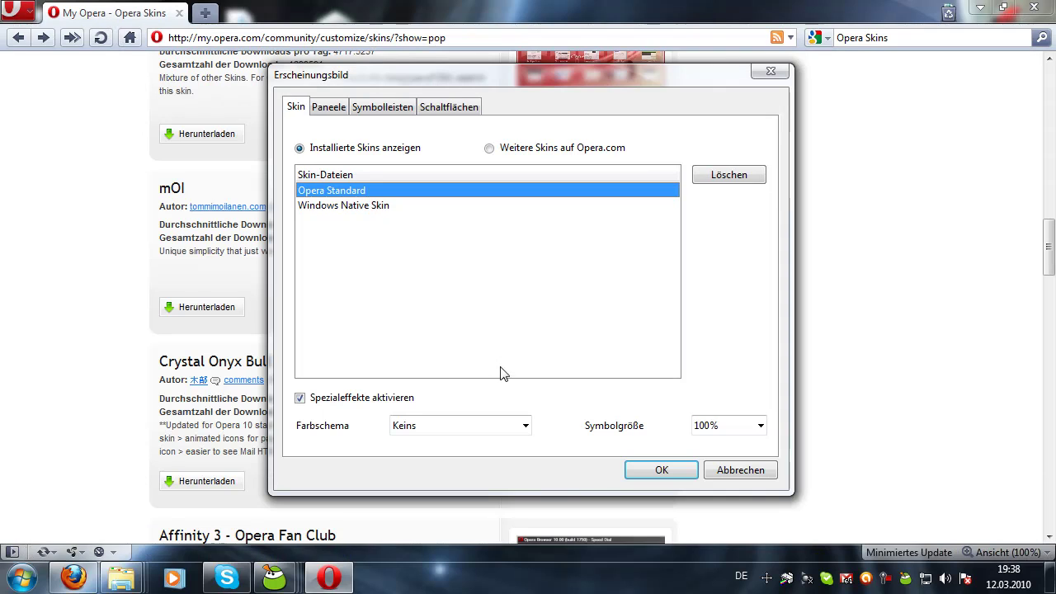
Step: Try icon sizes of 200% and 110% for the Opera Standard skin
click(740, 429)
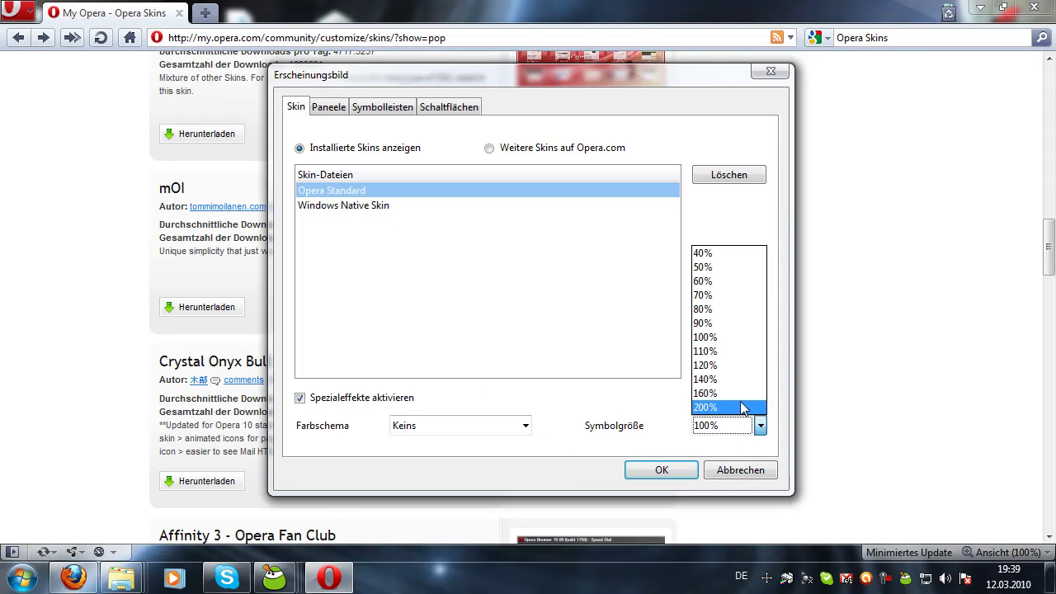
click(740, 403)
click(739, 428)
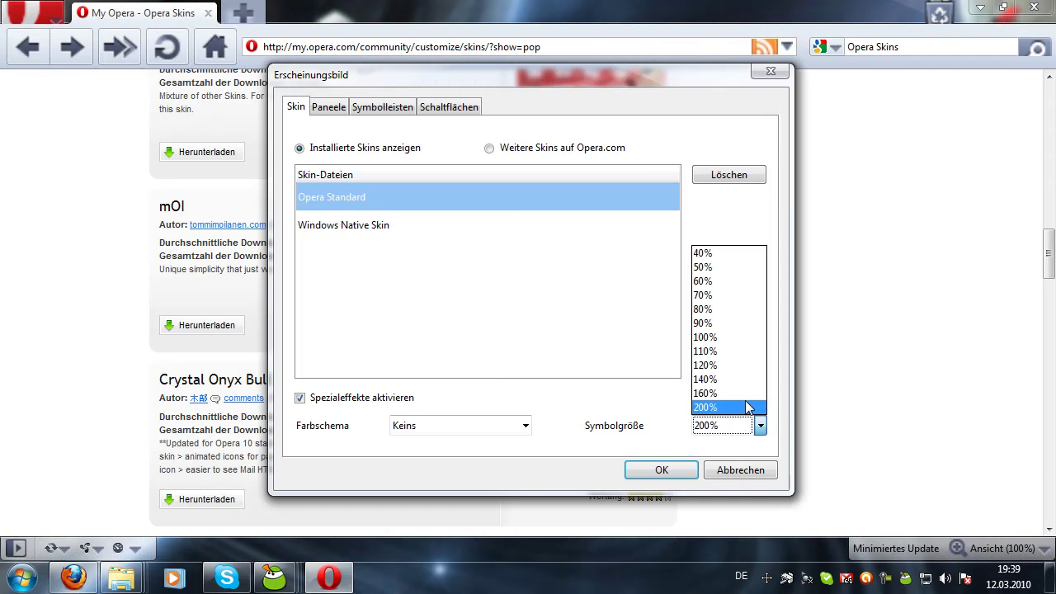
click(738, 345)
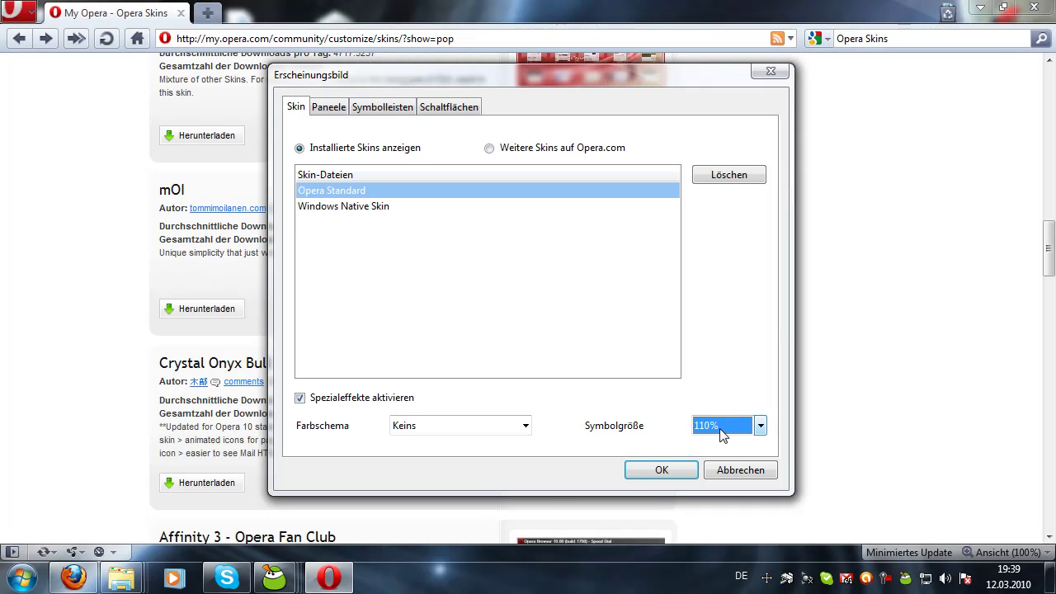
Step: Set the icon size to 100% and accept the appearance settings
click(755, 429)
click(726, 341)
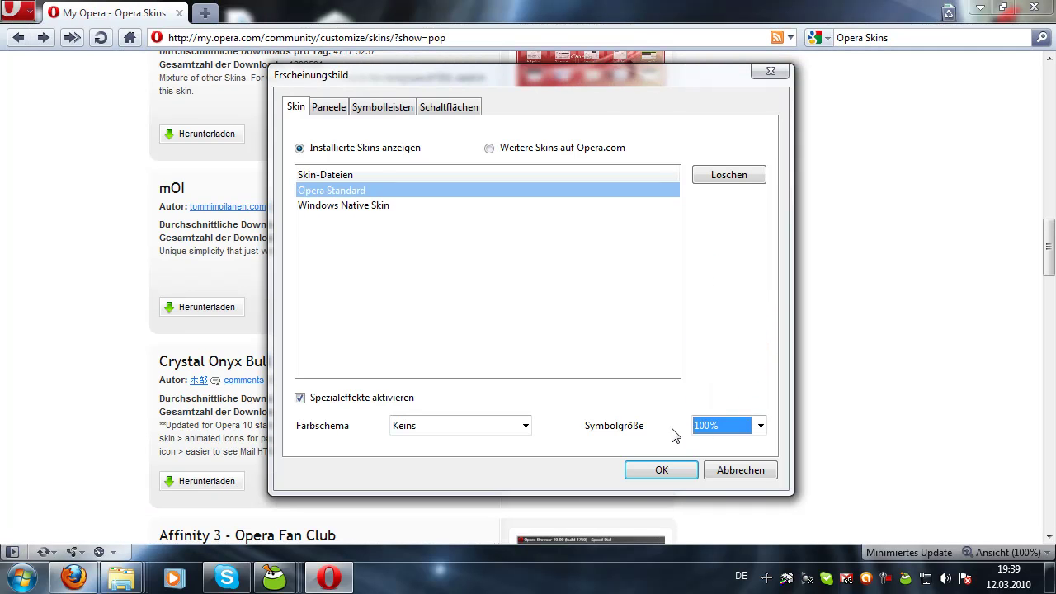
click(663, 469)
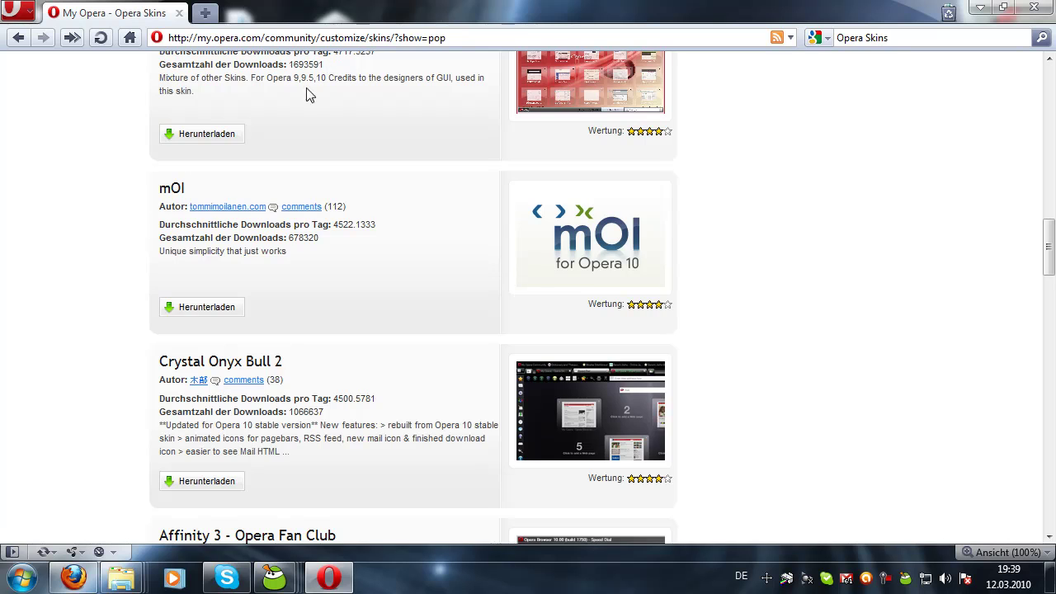
Step: Switch the skin listing to the featured skins and reload the page without ?show=rec in its address
scroll(330, 74, up, 15)
click(408, 218)
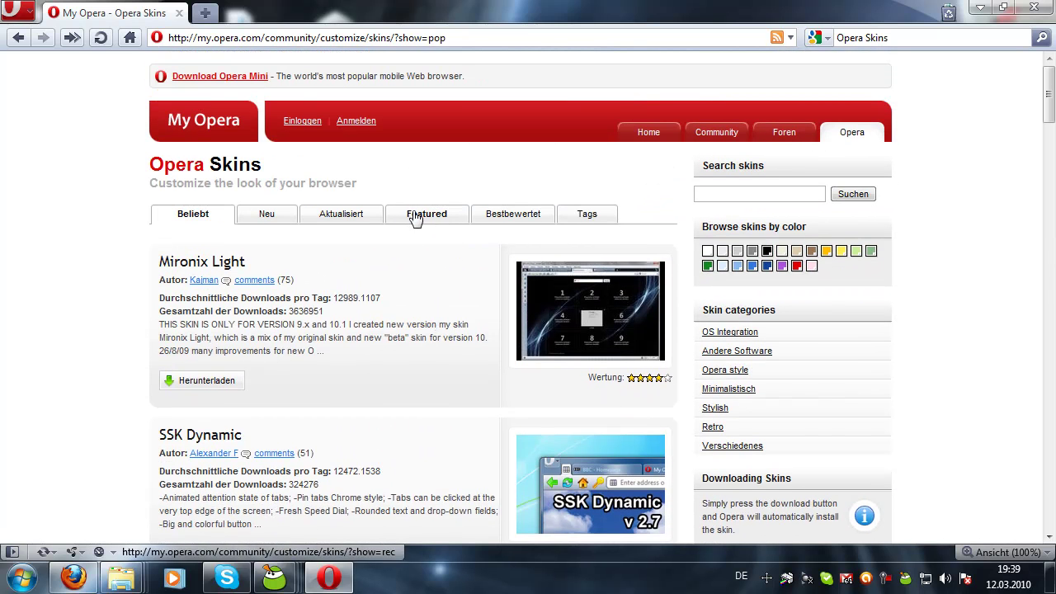
drag(393, 38, 575, 38)
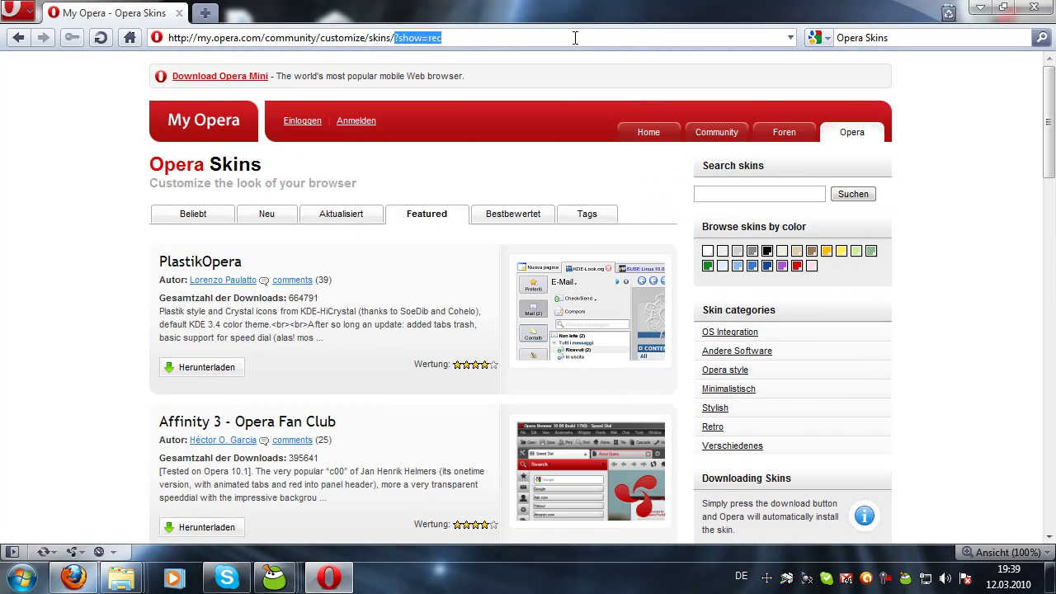
key(BackSpace)
key(Return)
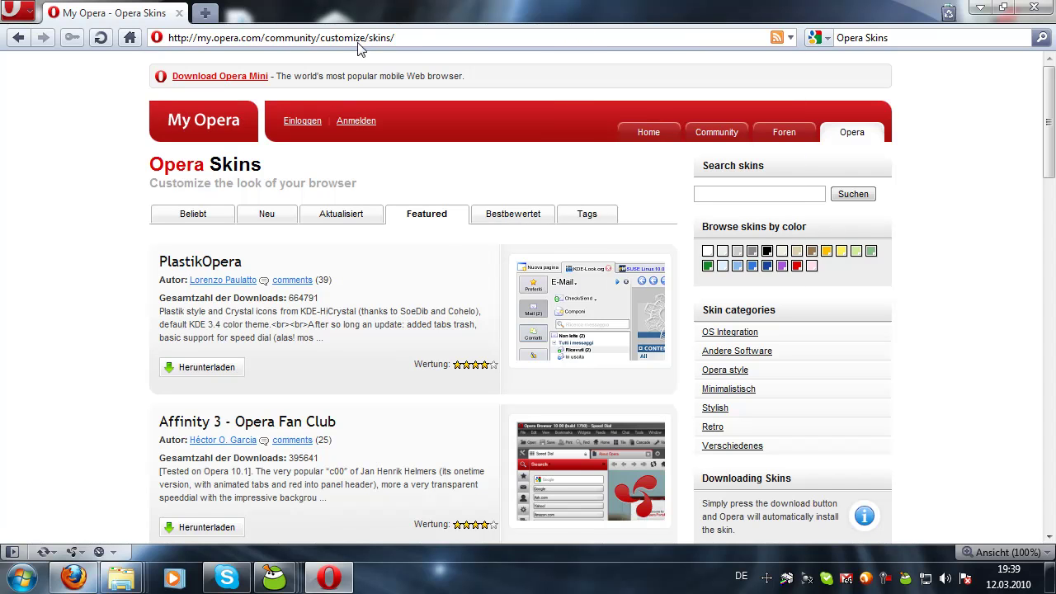
Step: Copy the full web address of the Opera skins page
click(354, 38)
right_click(355, 38)
click(405, 109)
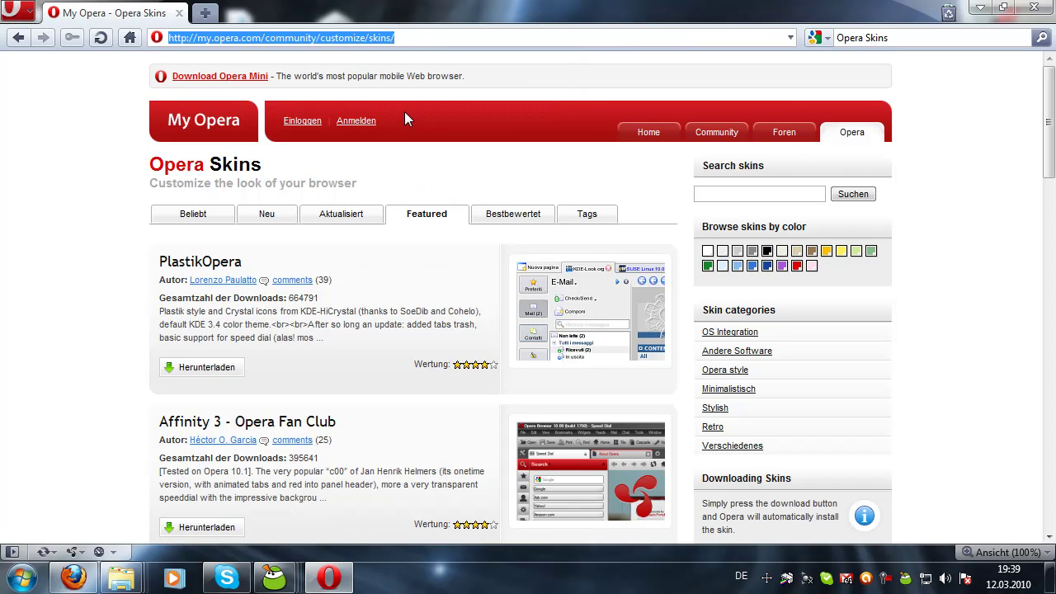